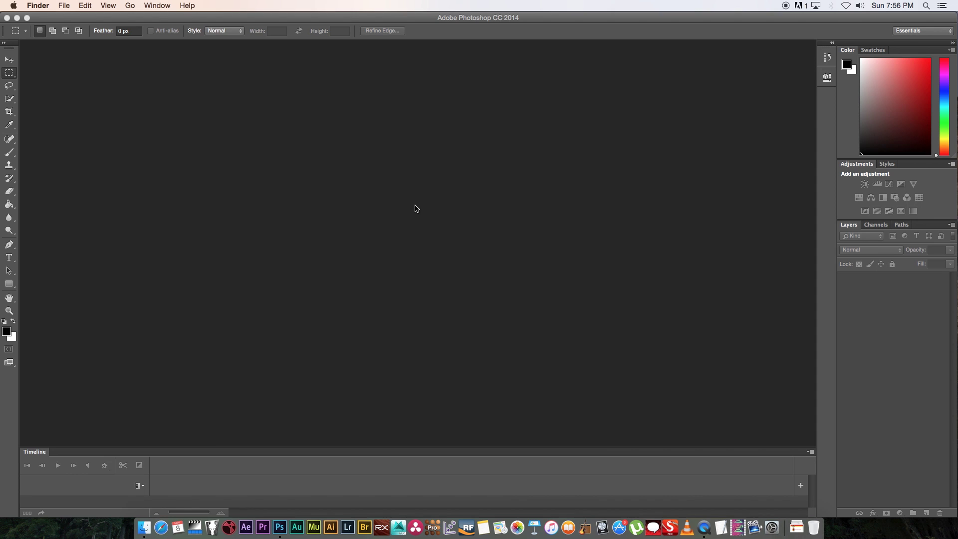
Start a new document and choose the International Paper preset at A4 size
{"action": "left_click", "coordinate": [326, 20]}
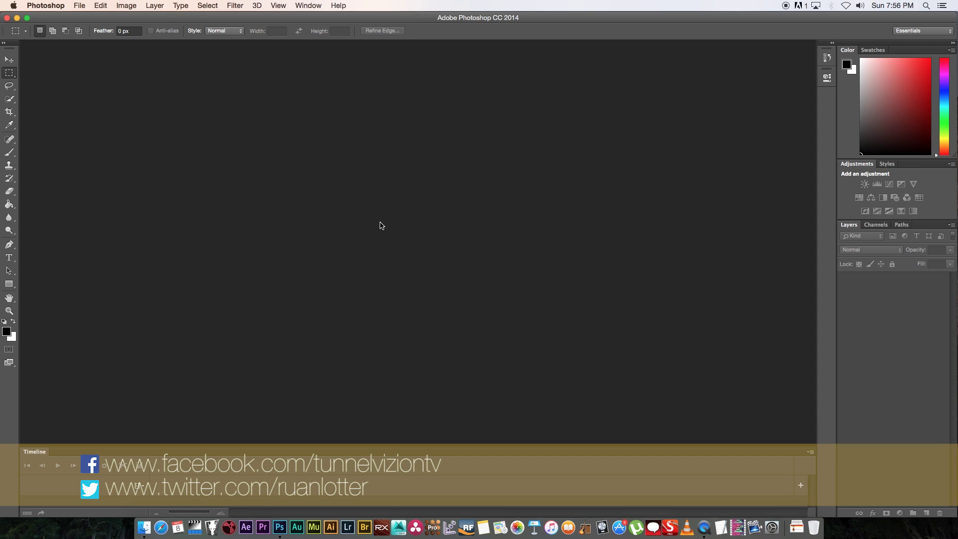
{"action": "left_click", "coordinate": [80, 6]}
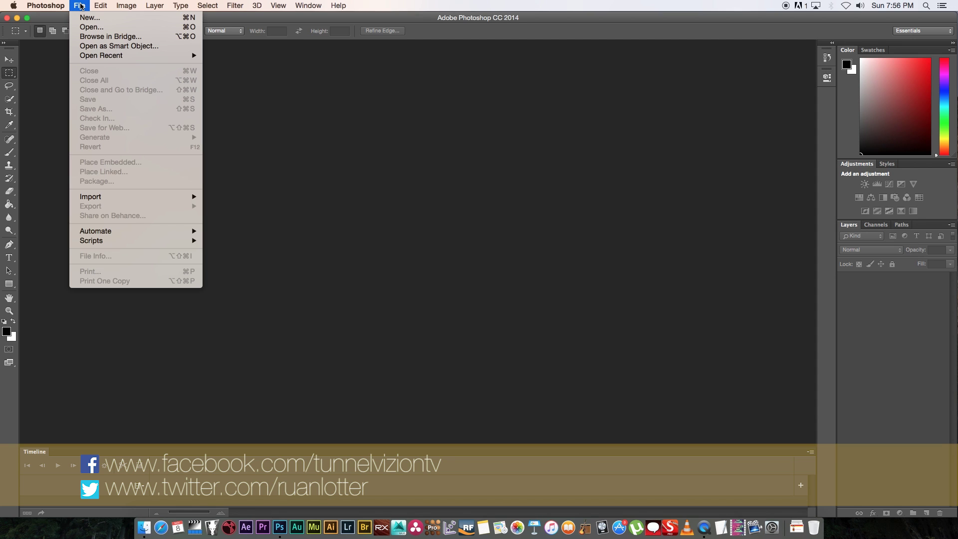
{"action": "left_click", "coordinate": [83, 20]}
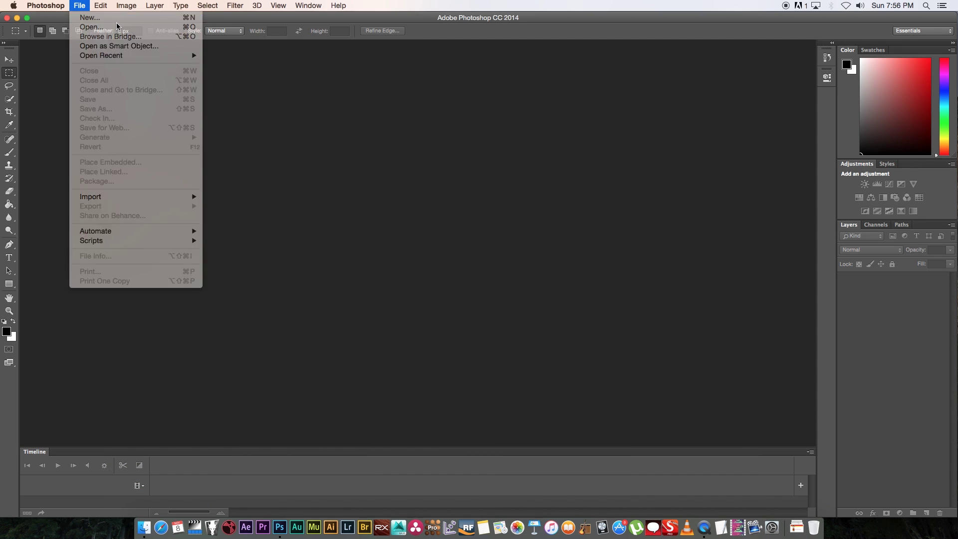
{"action": "left_click_drag", "start_coordinate": [389, 147], "coordinate": [201, 99]}
{"action": "left_click", "coordinate": [249, 131]}
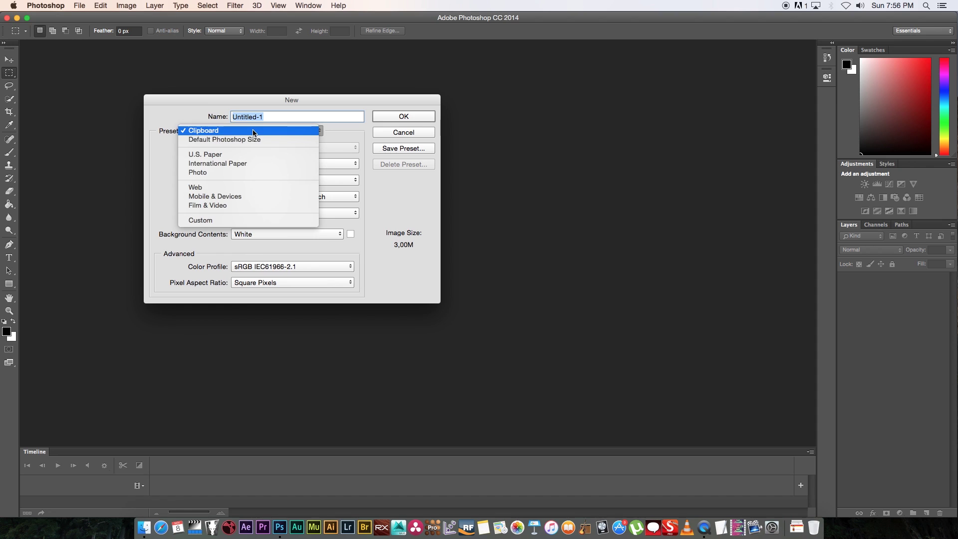
{"action": "left_click", "coordinate": [227, 164]}
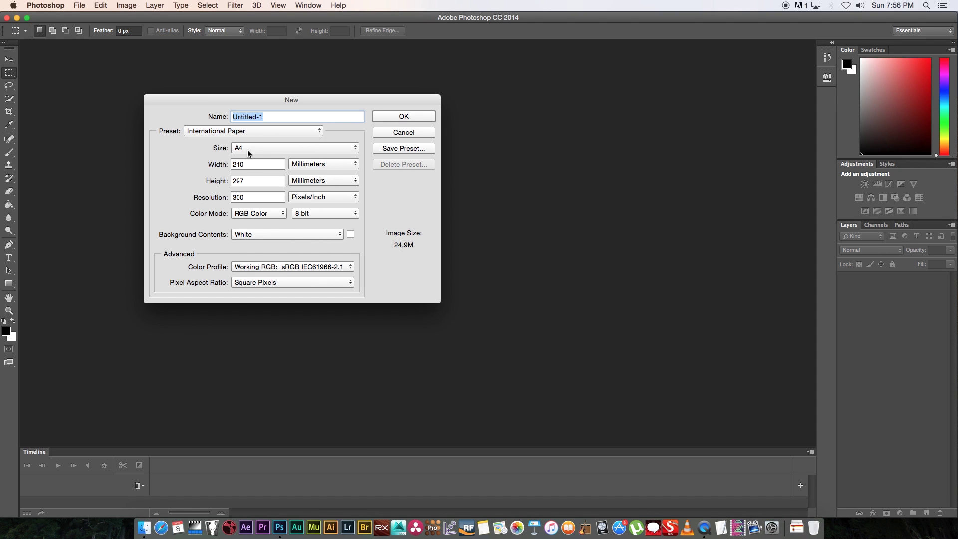
Try the U.S. Paper preset at Letter size for the new document
{"action": "left_click", "coordinate": [240, 130]}
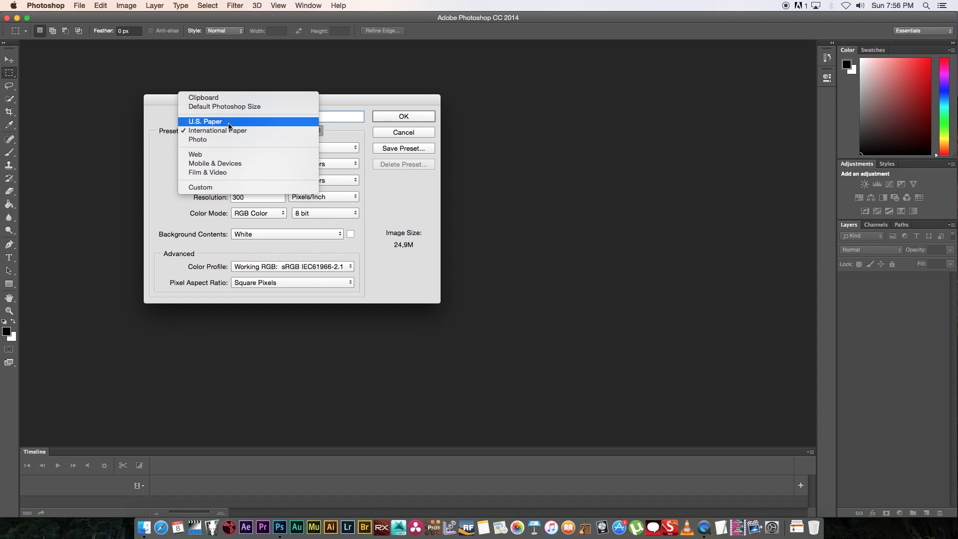
{"action": "left_click", "coordinate": [228, 123]}
{"action": "left_click", "coordinate": [253, 151]}
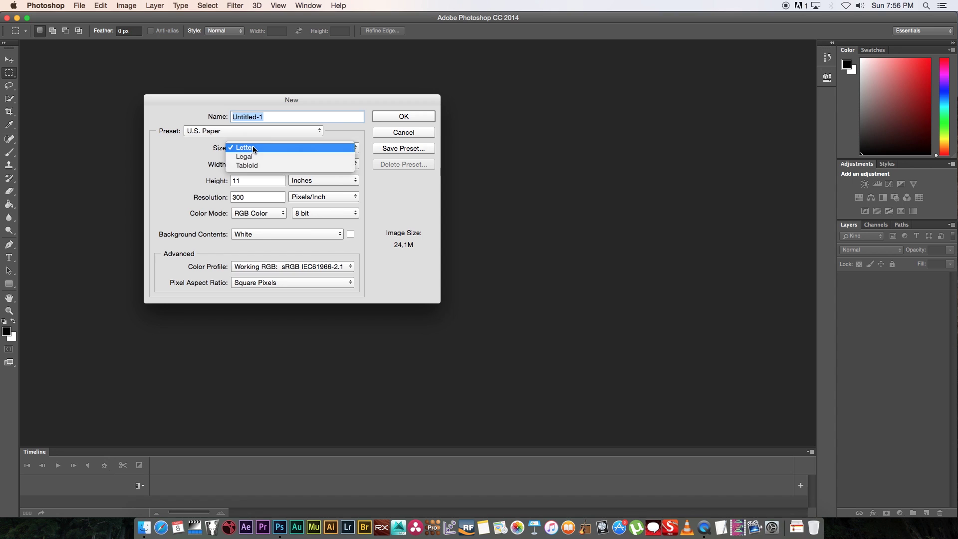
{"action": "left_click", "coordinate": [256, 148]}
Set the preset to International Paper, A4, and create the white document at 300 pixels/inch
{"action": "left_click_drag", "start_coordinate": [223, 130], "coordinate": [225, 142]}
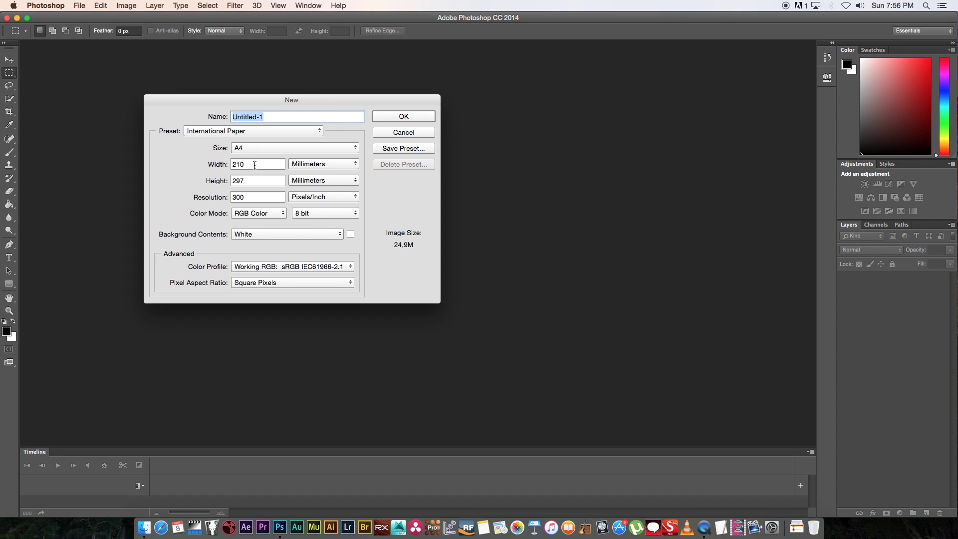
{"action": "left_click", "coordinate": [404, 134]}
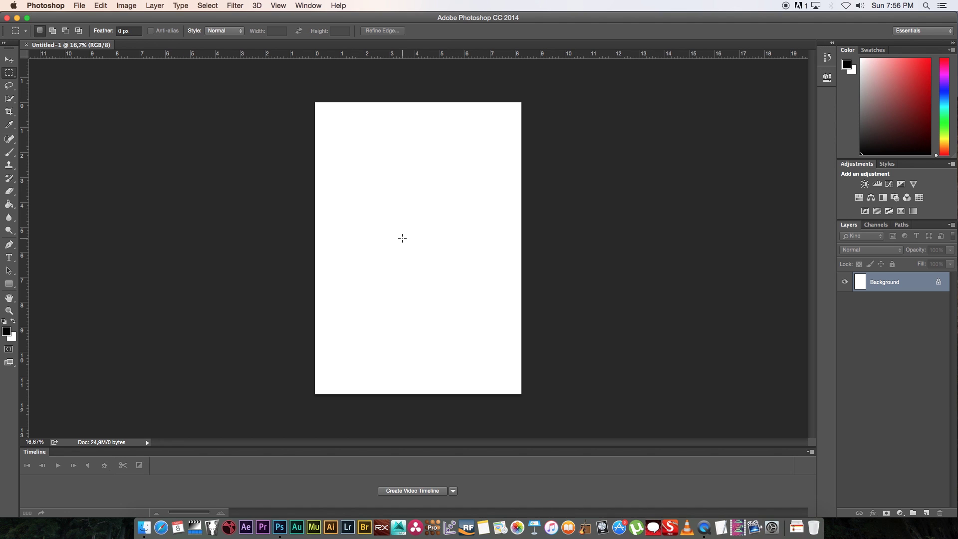
Rotate the blank A4 canvas by 90° to landscape orientation
{"action": "left_click", "coordinate": [129, 8]}
{"action": "mouse_move", "coordinate": [146, 102]}
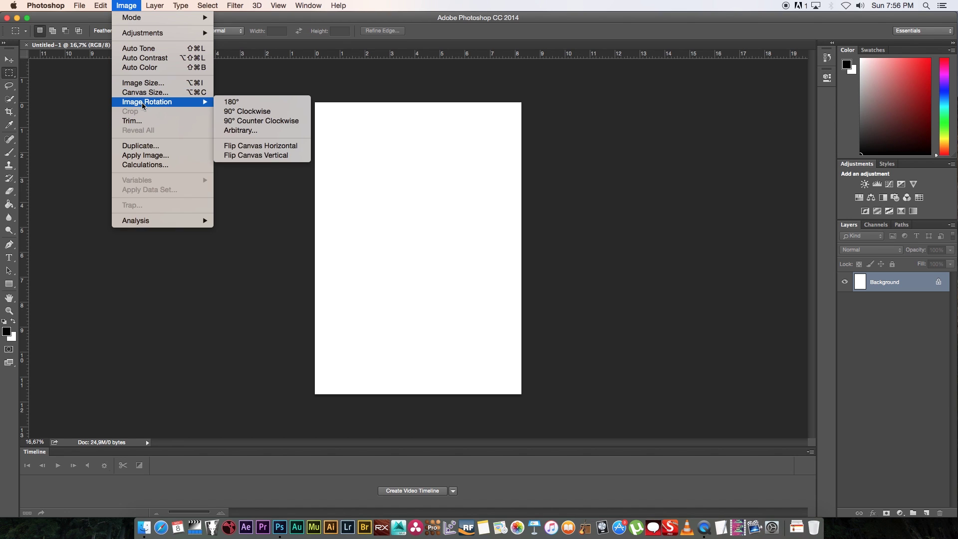
{"action": "left_click", "coordinate": [260, 116]}
Add a new layer and draw an unfilled, black-outlined rectangle about 986 by 547 px near the page's upper-left corner
{"action": "left_click", "coordinate": [9, 311]}
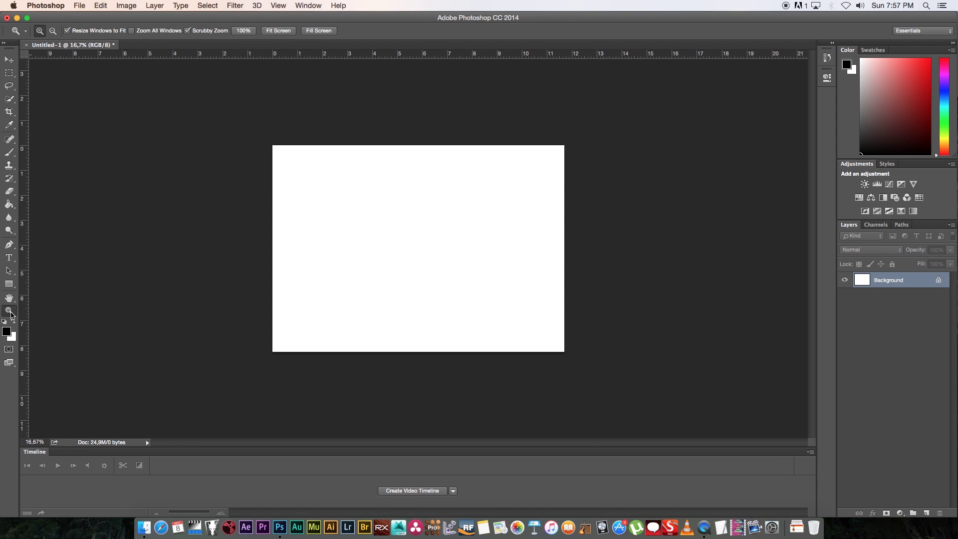
{"action": "left_click_drag", "start_coordinate": [391, 254], "coordinate": [414, 237]}
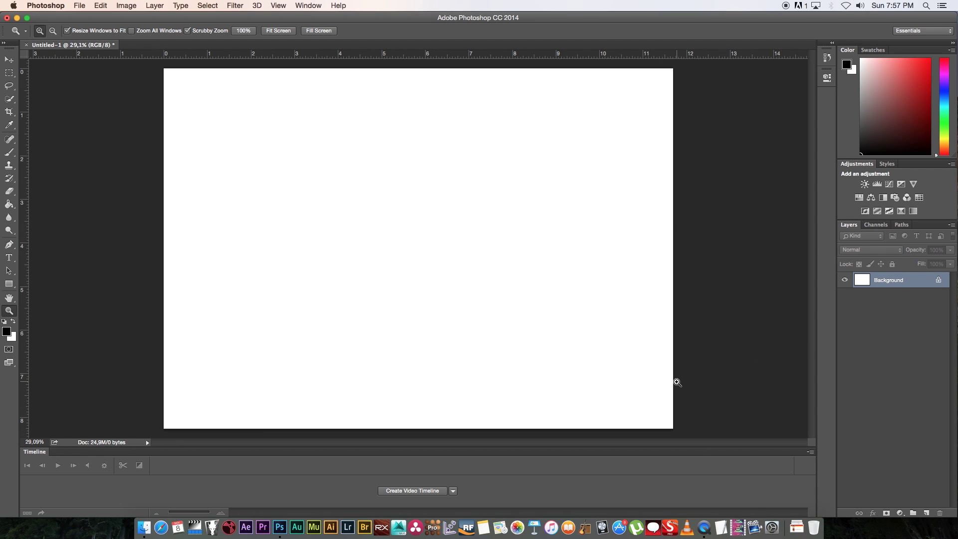
{"action": "left_click", "coordinate": [927, 514]}
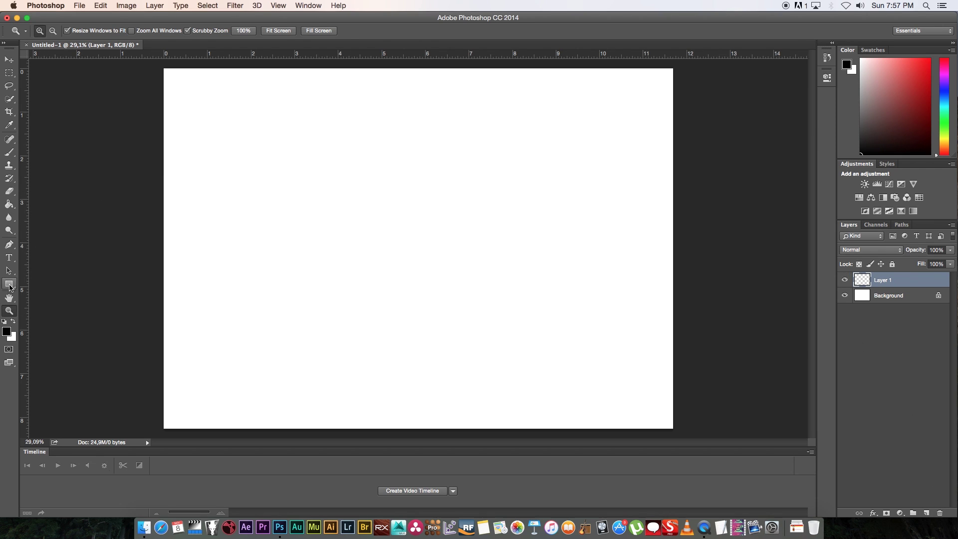
{"action": "left_click", "coordinate": [9, 284]}
{"action": "left_click_drag", "start_coordinate": [177, 86], "coordinate": [321, 166]}
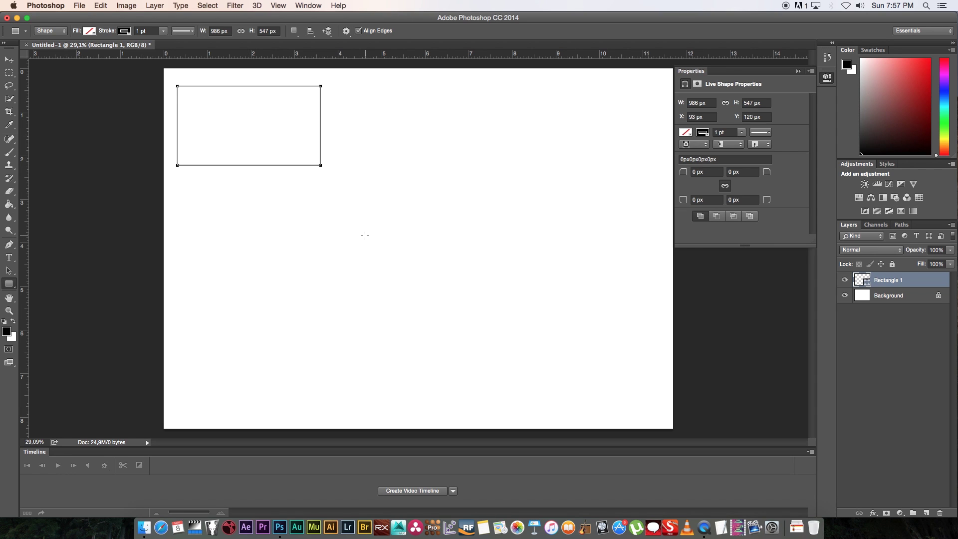
Set the rectangle's width to 900 px and its height to 500 px
{"action": "left_click", "coordinate": [709, 102]}
{"action": "type", "text": "900"}
{"action": "key", "text": "Tab"}
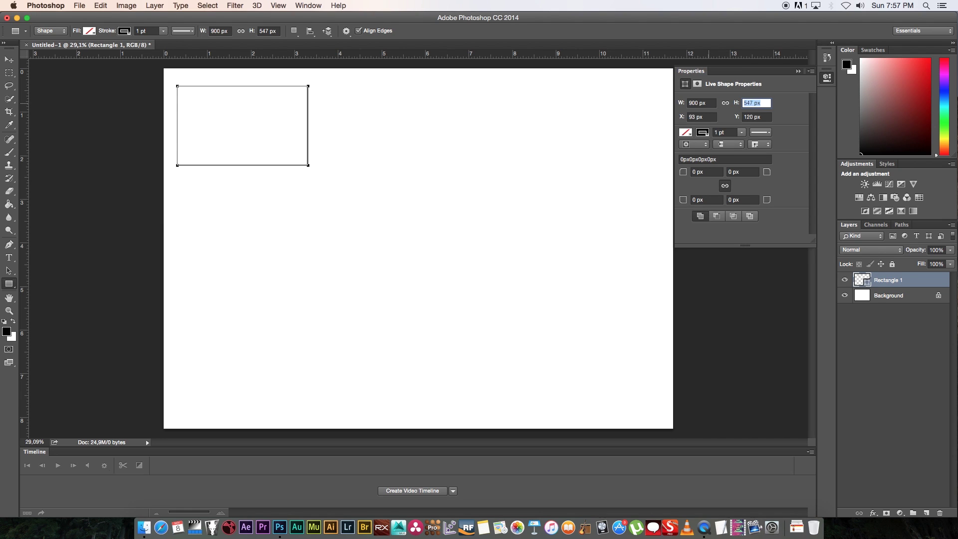
{"action": "type", "text": "500"}
{"action": "key", "text": "Tab"}
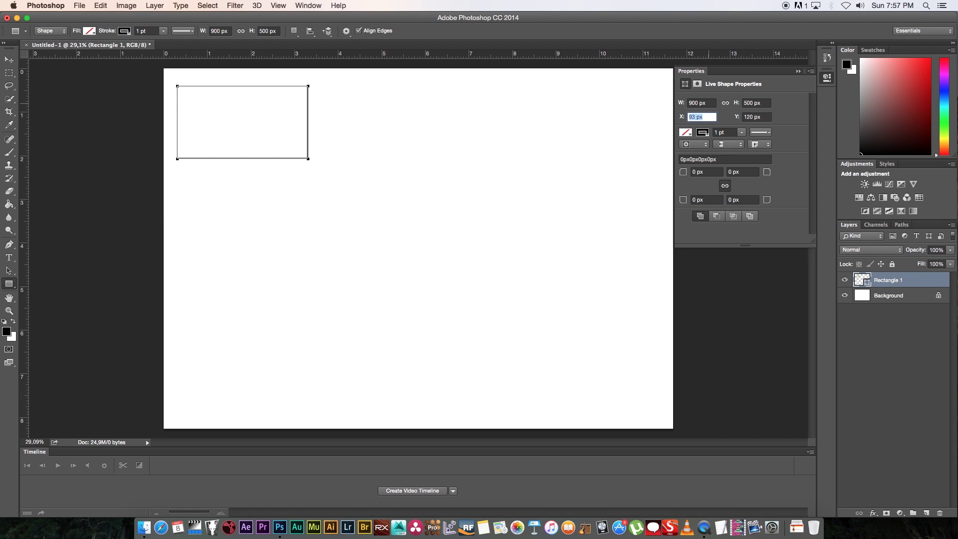
Duplicate the rectangle into an evenly spaced row of three, and copy that row twice downward to form a three-by-three grid
{"action": "left_click", "coordinate": [9, 59]}
{"action": "left_click_drag", "start_coordinate": [246, 123], "coordinate": [545, 129]}
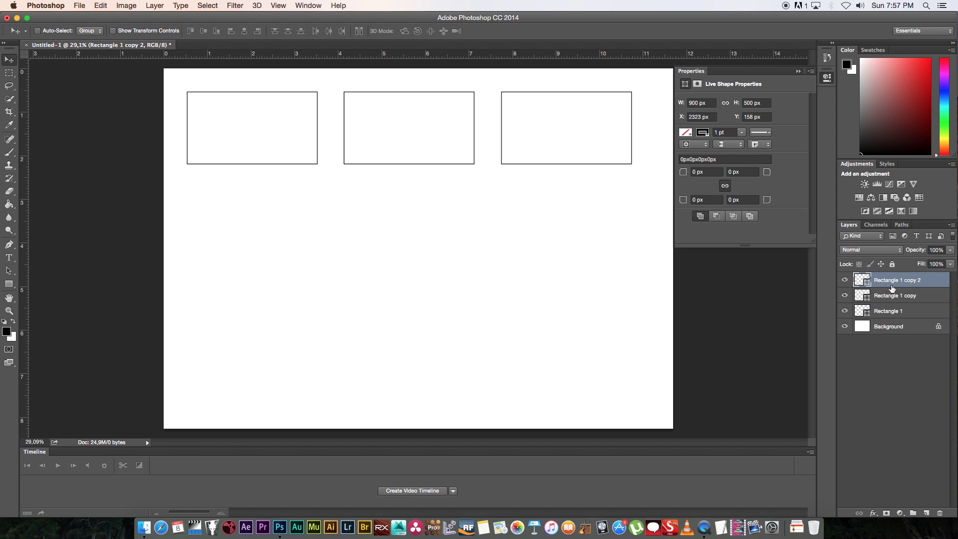
{"action": "left_click", "coordinate": [893, 312], "text": "shift"}
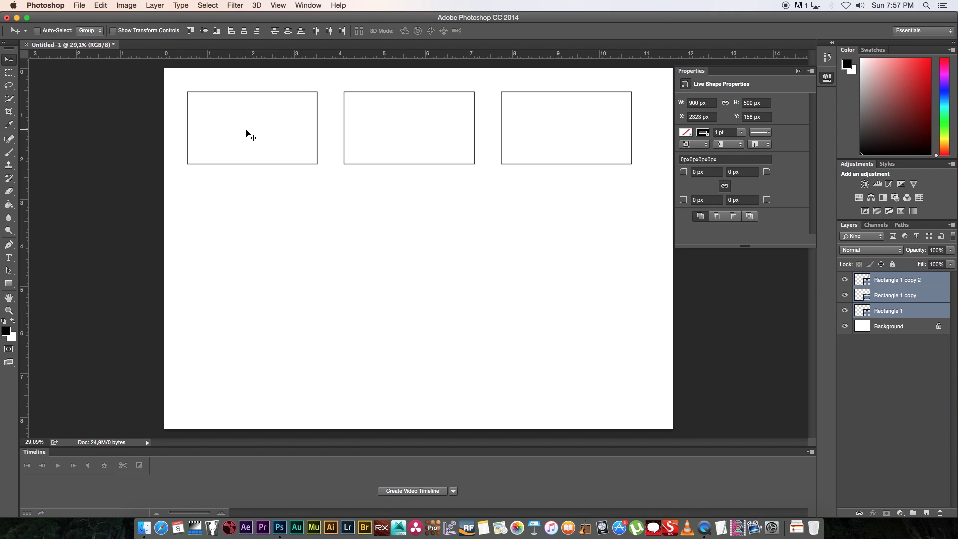
{"action": "key", "text": "super"}
{"action": "left_click_drag", "start_coordinate": [252, 164], "coordinate": [244, 326]}
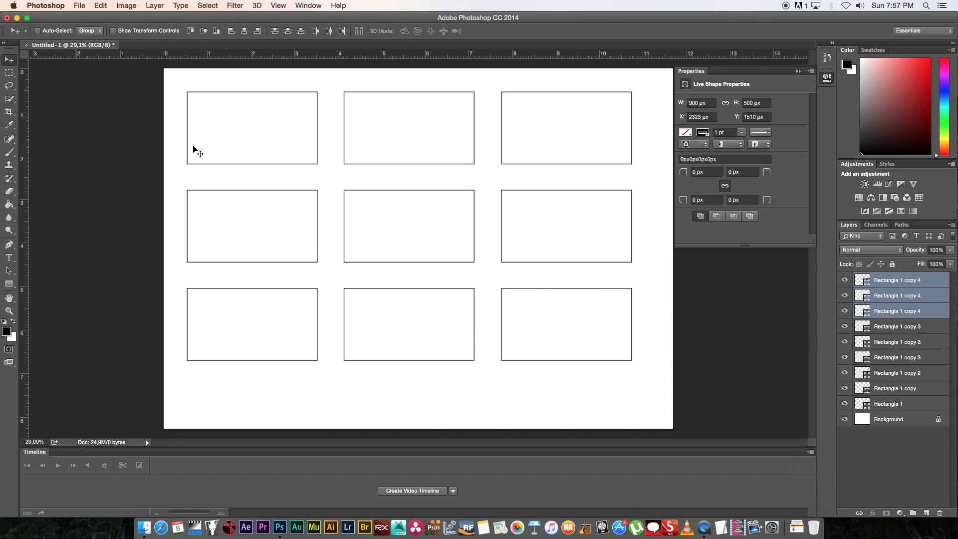
Select all nine rectangle layers and move the grid slightly down and right to centre it on the page
{"action": "left_click", "coordinate": [891, 407]}
{"action": "left_click", "coordinate": [899, 284], "text": "shift"}
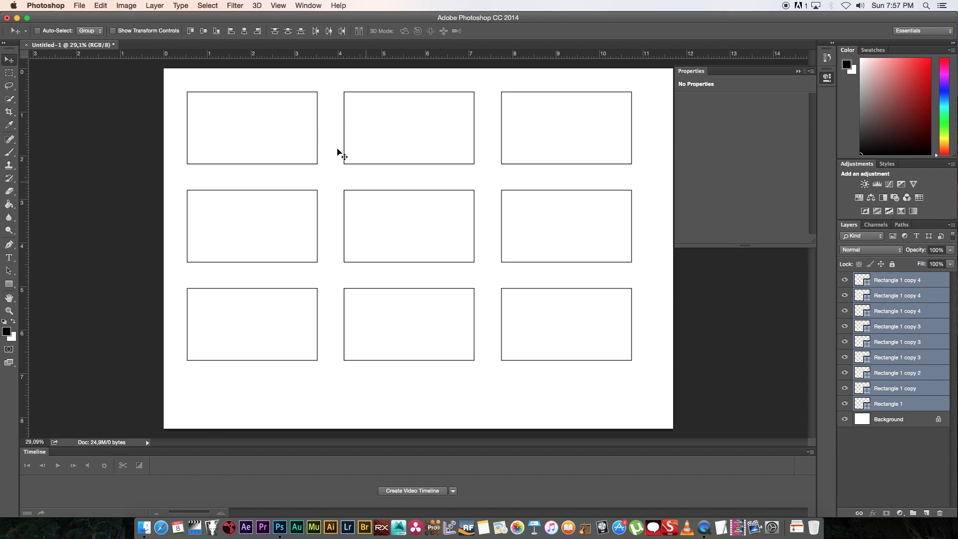
{"action": "left_click_drag", "start_coordinate": [286, 133], "coordinate": [289, 152]}
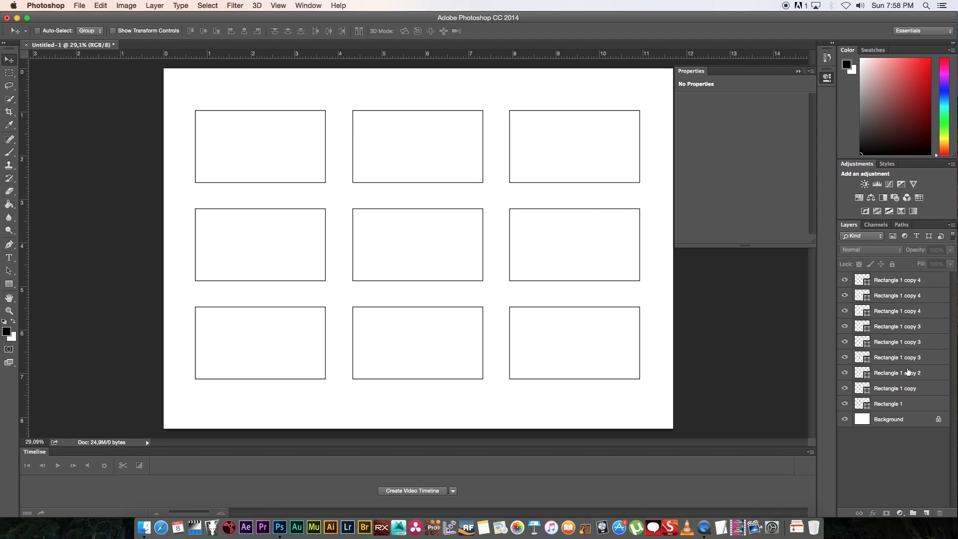
Flatten the image and convert the locked background into a regular layer
{"action": "right_click", "coordinate": [889, 327]}
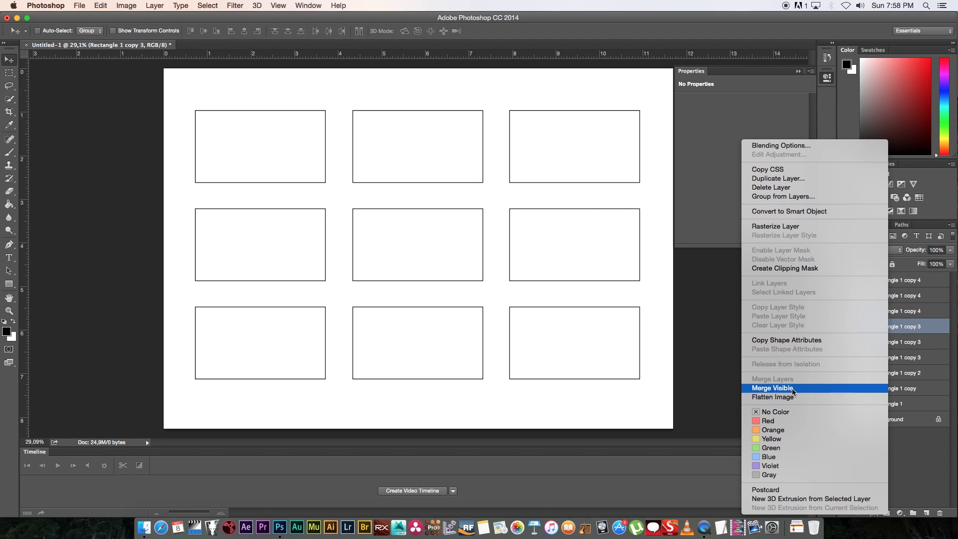
{"action": "left_click", "coordinate": [766, 397]}
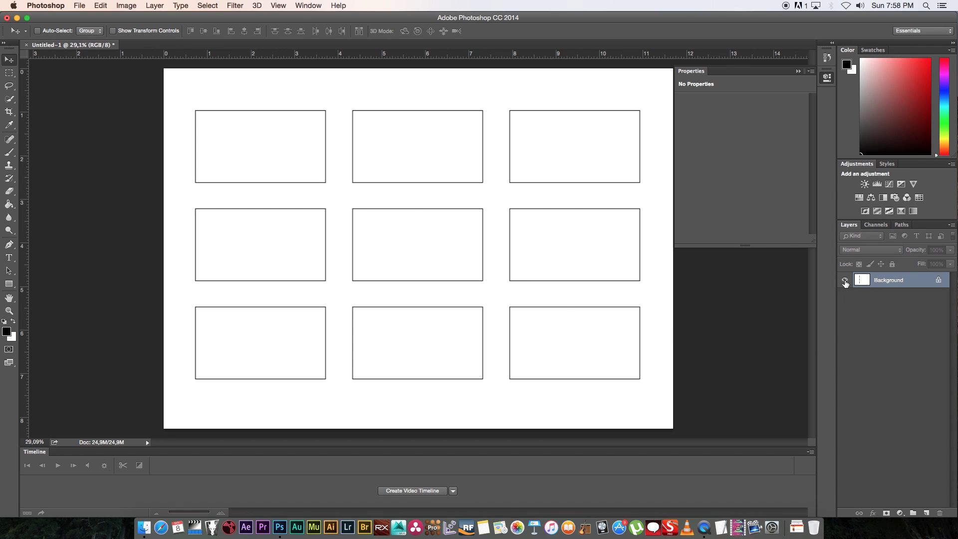
{"action": "left_click", "coordinate": [939, 281]}
{"action": "left_click", "coordinate": [845, 281]}
{"action": "left_click", "coordinate": [845, 280]}
{"action": "left_click", "coordinate": [845, 281]}
{"action": "left_click", "coordinate": [845, 280]}
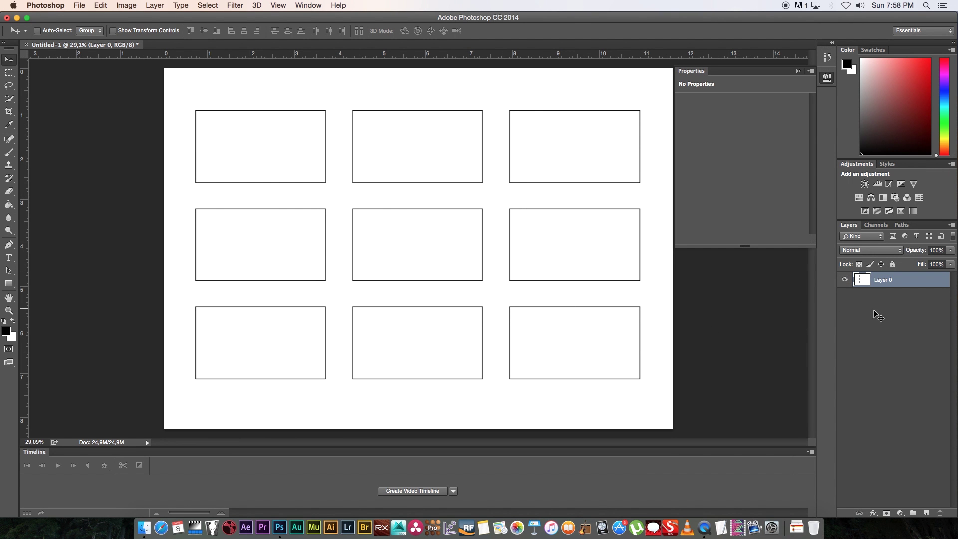
Lock the flattened grid layer completely and add a new empty layer above it
{"action": "left_click", "coordinate": [892, 264]}
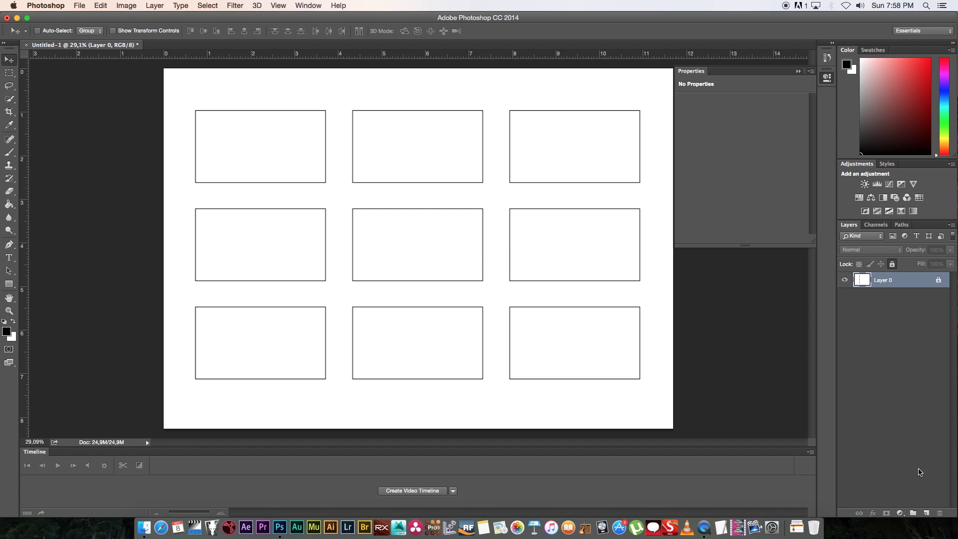
{"action": "left_click", "coordinate": [926, 513]}
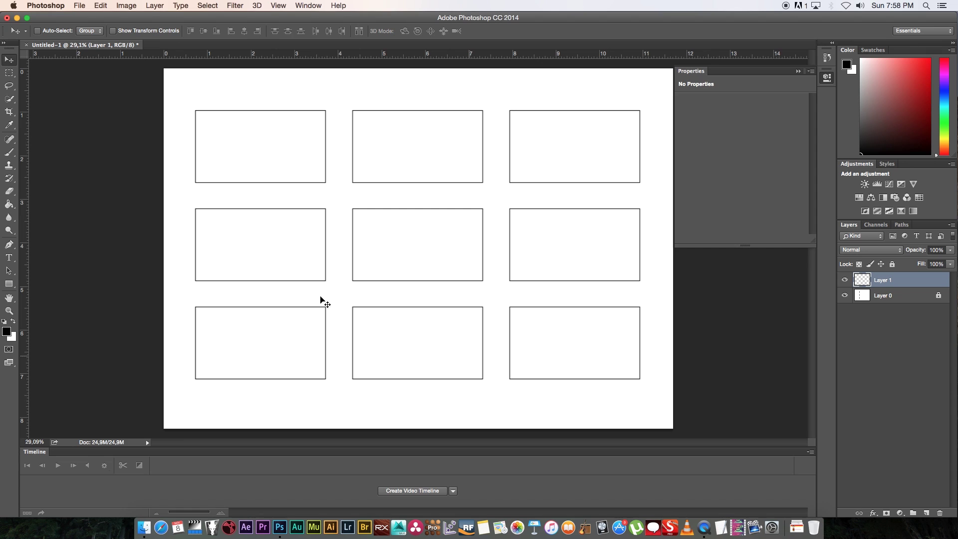
Create a second white document with the International Paper preset at A4 size
{"action": "left_click", "coordinate": [80, 6]}
{"action": "left_click", "coordinate": [83, 14]}
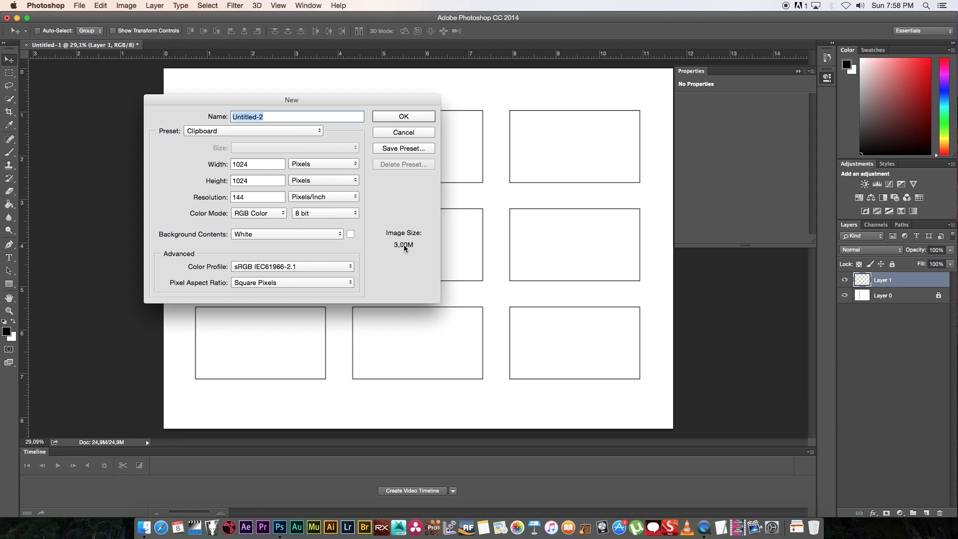
{"action": "left_click", "coordinate": [253, 134]}
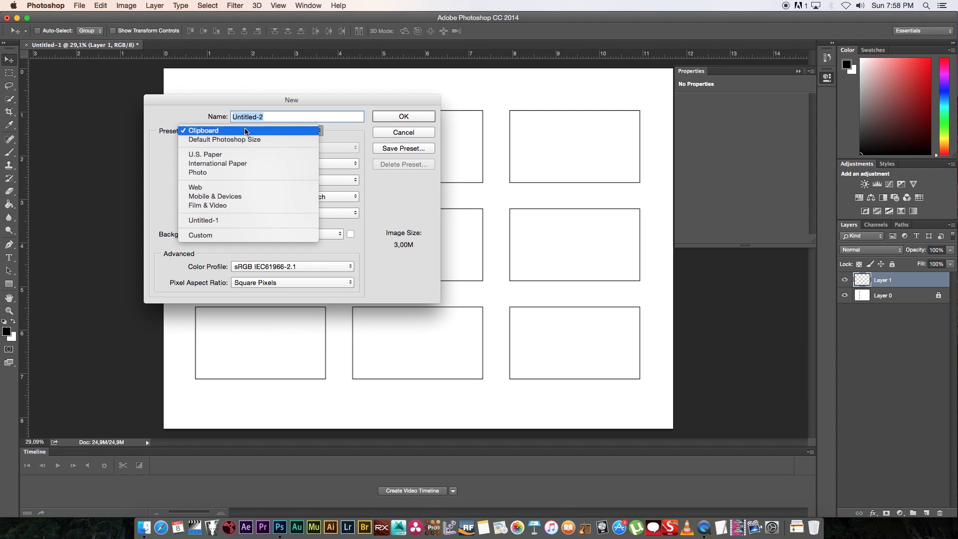
{"action": "left_click", "coordinate": [239, 165]}
{"action": "left_click", "coordinate": [238, 148]}
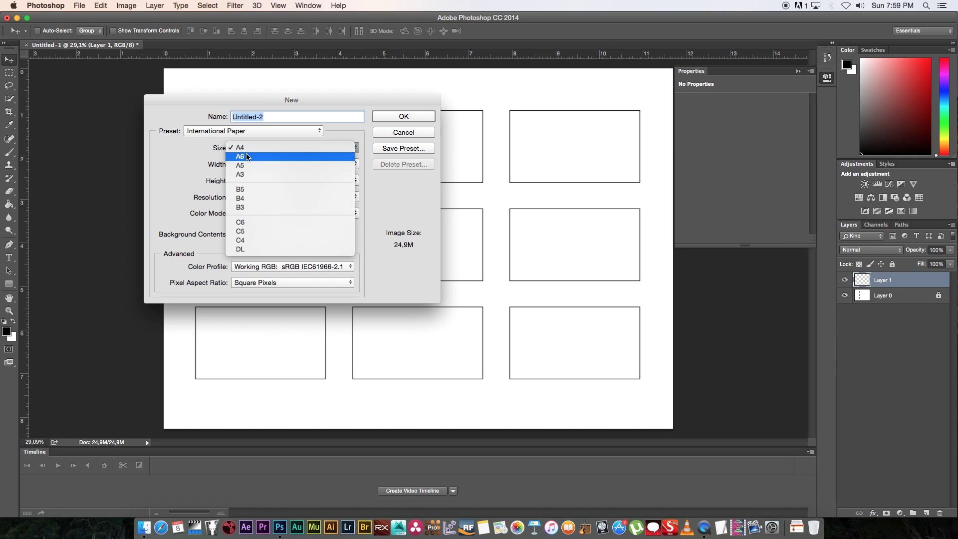
{"action": "key", "text": "Escape"}
{"action": "key", "text": "Return"}
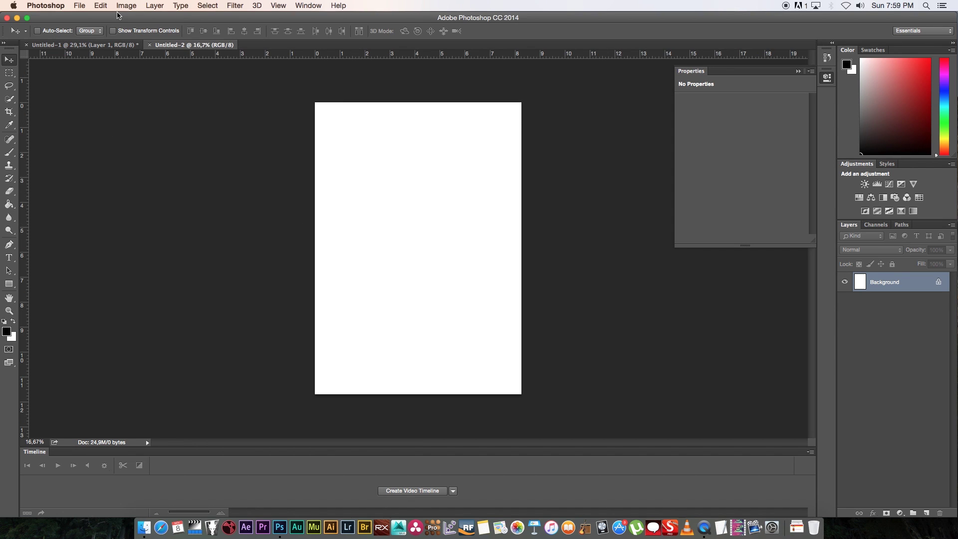
Rotate the second document's canvas 90° clockwise to landscape orientation
{"action": "left_click", "coordinate": [127, 6]}
{"action": "mouse_move", "coordinate": [141, 102]}
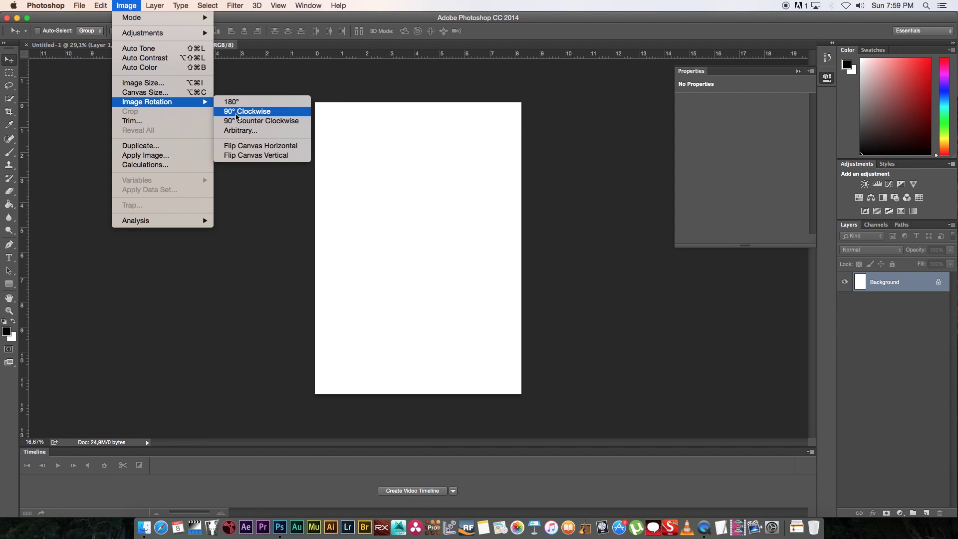
{"action": "left_click", "coordinate": [255, 116]}
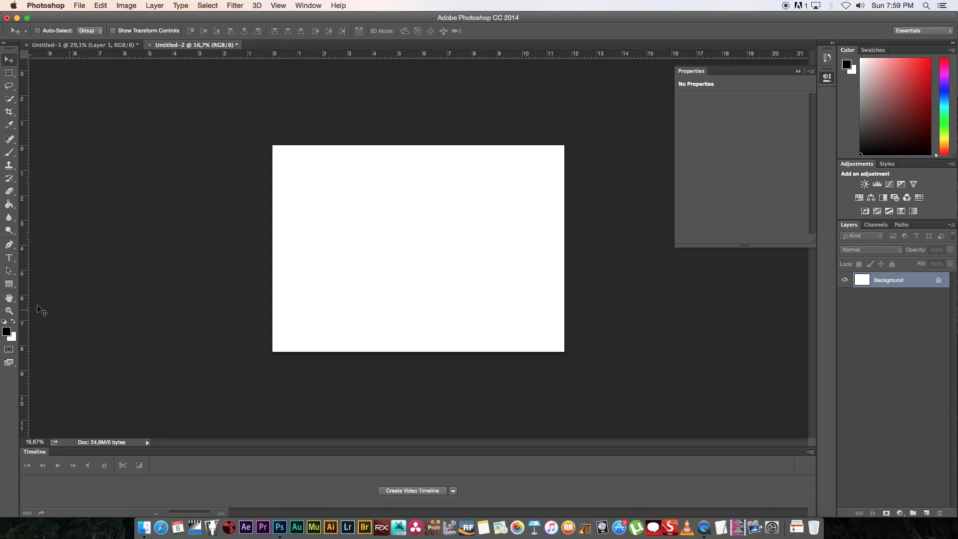
Choose the Brush tool and add a new empty layer above the second document's background
{"action": "left_click", "coordinate": [9, 311]}
{"action": "mouse_move", "coordinate": [439, 248]}
{"action": "left_mouse_down"}
{"action": "mouse_move", "coordinate": [466, 230]}
{"action": "mouse_move", "coordinate": [447, 252]}
{"action": "left_mouse_up"}
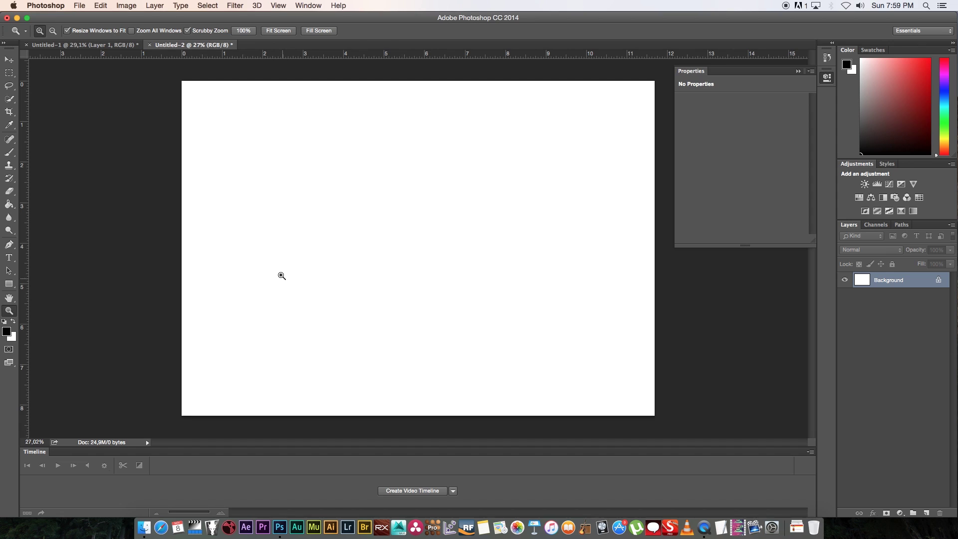
{"action": "left_click", "coordinate": [9, 152]}
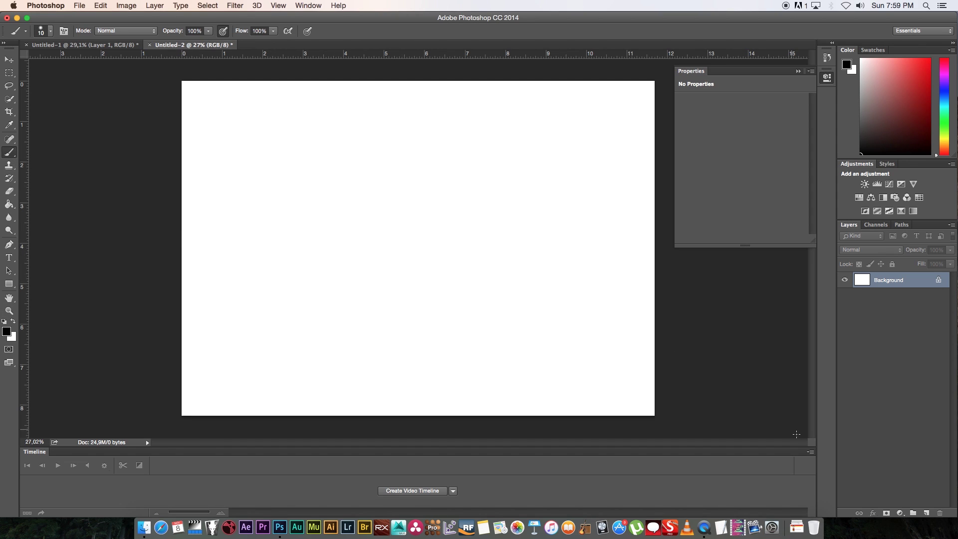
{"action": "left_click", "coordinate": [926, 513]}
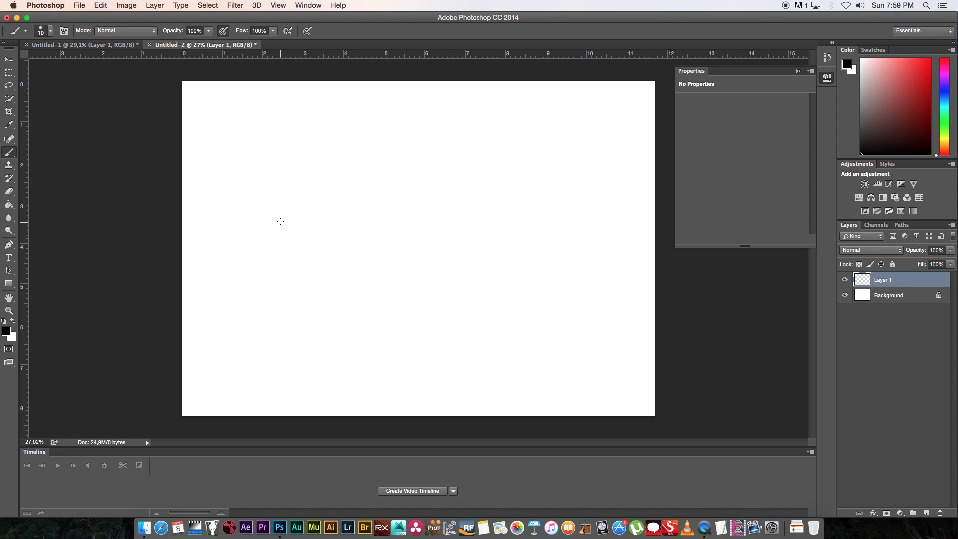
Draw a stick-style character with spiky hair, a simple face, two arms and a scribbled body on the left side of the canvas
{"action": "mouse_move", "coordinate": [299, 213]}
{"action": "left_mouse_down"}
{"action": "mouse_move", "coordinate": [297, 249]}
{"action": "mouse_move", "coordinate": [293, 206]}
{"action": "mouse_move", "coordinate": [296, 258]}
{"action": "mouse_move", "coordinate": [253, 209]}
{"action": "mouse_move", "coordinate": [244, 218]}
{"action": "mouse_move", "coordinate": [249, 194]}
{"action": "mouse_move", "coordinate": [255, 209]}
{"action": "mouse_move", "coordinate": [269, 187]}
{"action": "mouse_move", "coordinate": [269, 209]}
{"action": "mouse_move", "coordinate": [290, 185]}
{"action": "mouse_move", "coordinate": [302, 205]}
{"action": "left_mouse_up"}
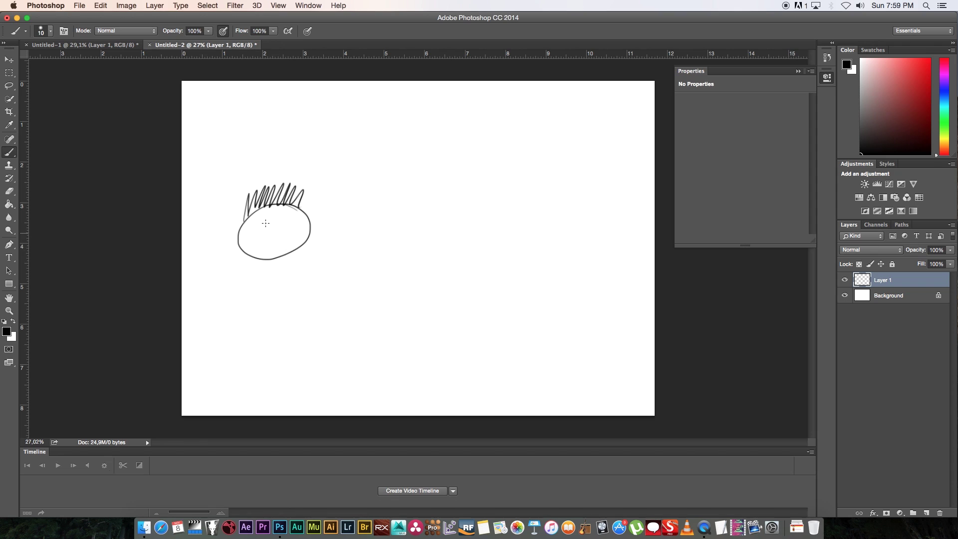
{"action": "left_click_drag", "start_coordinate": [255, 230], "coordinate": [282, 223]}
{"action": "left_click_drag", "start_coordinate": [253, 257], "coordinate": [251, 303]}
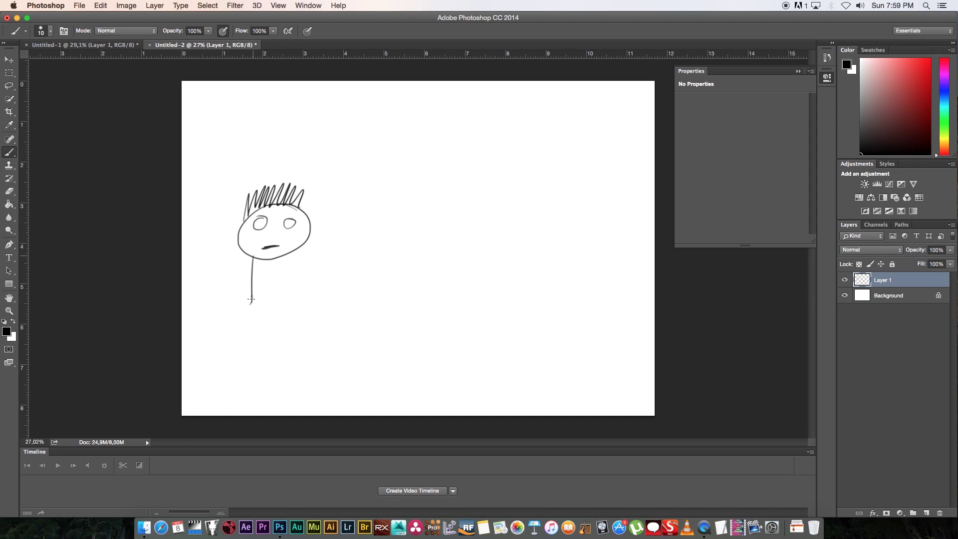
{"action": "left_click_drag", "start_coordinate": [287, 258], "coordinate": [271, 339]}
{"action": "mouse_move", "coordinate": [265, 269]}
{"action": "left_mouse_down"}
{"action": "mouse_move", "coordinate": [262, 350]}
{"action": "mouse_move", "coordinate": [251, 365]}
{"action": "left_mouse_up"}
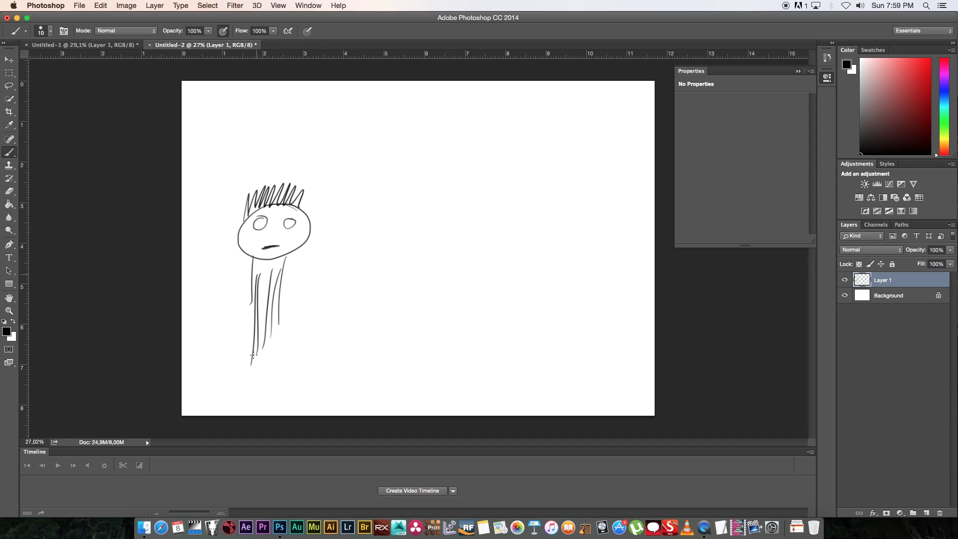
{"action": "left_click_drag", "start_coordinate": [268, 295], "coordinate": [262, 352]}
{"action": "left_click_drag", "start_coordinate": [284, 308], "coordinate": [276, 370]}
{"action": "left_click_drag", "start_coordinate": [256, 303], "coordinate": [248, 382]}
{"action": "left_click_drag", "start_coordinate": [255, 310], "coordinate": [243, 377]}
{"action": "mouse_move", "coordinate": [255, 275]}
{"action": "left_mouse_down"}
{"action": "mouse_move", "coordinate": [227, 327]}
{"action": "mouse_move", "coordinate": [255, 290]}
{"action": "mouse_move", "coordinate": [232, 322]}
{"action": "mouse_move", "coordinate": [296, 297]}
{"action": "mouse_move", "coordinate": [307, 324]}
{"action": "mouse_move", "coordinate": [278, 285]}
{"action": "mouse_move", "coordinate": [297, 315]}
{"action": "mouse_move", "coordinate": [280, 266]}
{"action": "left_mouse_up"}
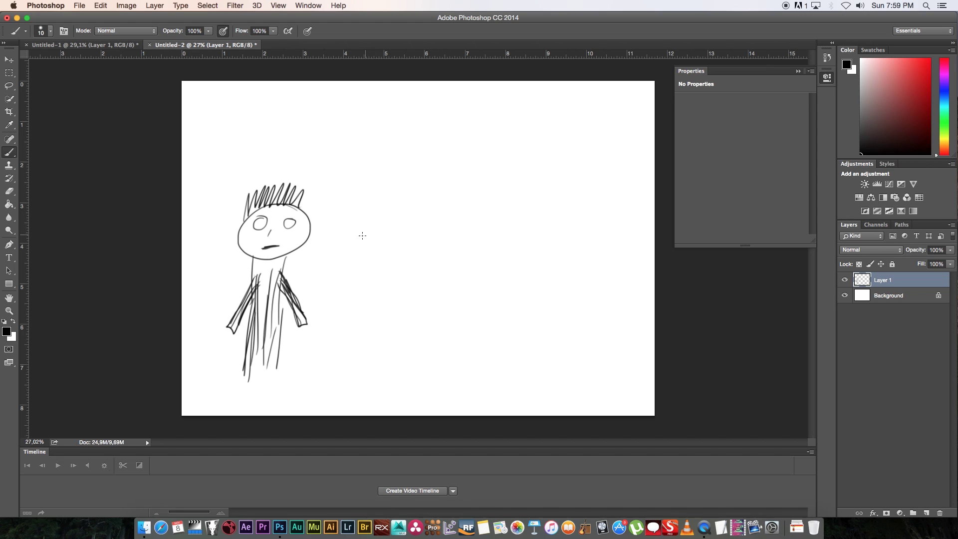
{"action": "left_click_drag", "start_coordinate": [264, 353], "coordinate": [280, 364]}
Draw a second character with long hair, a simple face, arms and a scribbled body in the middle of the canvas
{"action": "mouse_move", "coordinate": [418, 203]}
{"action": "left_mouse_down"}
{"action": "mouse_move", "coordinate": [380, 210]}
{"action": "mouse_move", "coordinate": [424, 246]}
{"action": "mouse_move", "coordinate": [402, 194]}
{"action": "mouse_move", "coordinate": [368, 295]}
{"action": "mouse_move", "coordinate": [404, 199]}
{"action": "mouse_move", "coordinate": [439, 288]}
{"action": "mouse_move", "coordinate": [434, 242]}
{"action": "mouse_move", "coordinate": [438, 302]}
{"action": "left_mouse_up"}
{"action": "mouse_move", "coordinate": [439, 227]}
{"action": "left_mouse_down"}
{"action": "mouse_move", "coordinate": [395, 193]}
{"action": "mouse_move", "coordinate": [372, 288]}
{"action": "left_mouse_up"}
{"action": "left_click_drag", "start_coordinate": [386, 222], "coordinate": [377, 310]}
{"action": "mouse_move", "coordinate": [378, 235]}
{"action": "left_mouse_down"}
{"action": "mouse_move", "coordinate": [388, 200]}
{"action": "mouse_move", "coordinate": [439, 300]}
{"action": "left_mouse_up"}
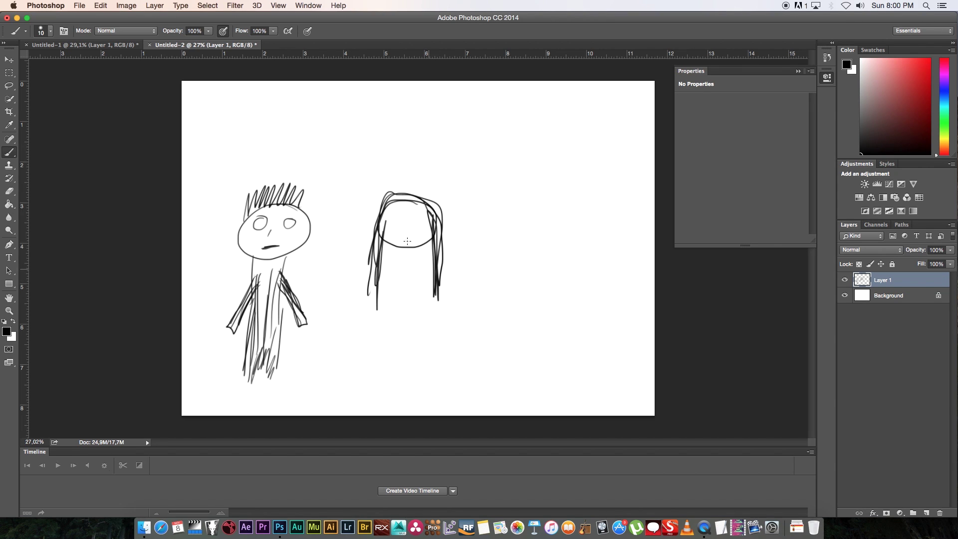
{"action": "mouse_move", "coordinate": [393, 218]}
{"action": "left_mouse_down"}
{"action": "mouse_move", "coordinate": [402, 238]}
{"action": "mouse_move", "coordinate": [404, 226]}
{"action": "mouse_move", "coordinate": [417, 324]}
{"action": "mouse_move", "coordinate": [405, 301]}
{"action": "mouse_move", "coordinate": [402, 257]}
{"action": "mouse_move", "coordinate": [406, 313]}
{"action": "mouse_move", "coordinate": [418, 321]}
{"action": "mouse_move", "coordinate": [423, 359]}
{"action": "mouse_move", "coordinate": [412, 363]}
{"action": "mouse_move", "coordinate": [410, 323]}
{"action": "mouse_move", "coordinate": [421, 354]}
{"action": "mouse_move", "coordinate": [419, 262]}
{"action": "mouse_move", "coordinate": [401, 249]}
{"action": "mouse_move", "coordinate": [404, 346]}
{"action": "mouse_move", "coordinate": [393, 328]}
{"action": "left_mouse_up"}
{"action": "mouse_move", "coordinate": [396, 290]}
{"action": "left_mouse_down"}
{"action": "mouse_move", "coordinate": [385, 319]}
{"action": "mouse_move", "coordinate": [410, 306]}
{"action": "mouse_move", "coordinate": [452, 322]}
{"action": "mouse_move", "coordinate": [428, 288]}
{"action": "left_mouse_up"}
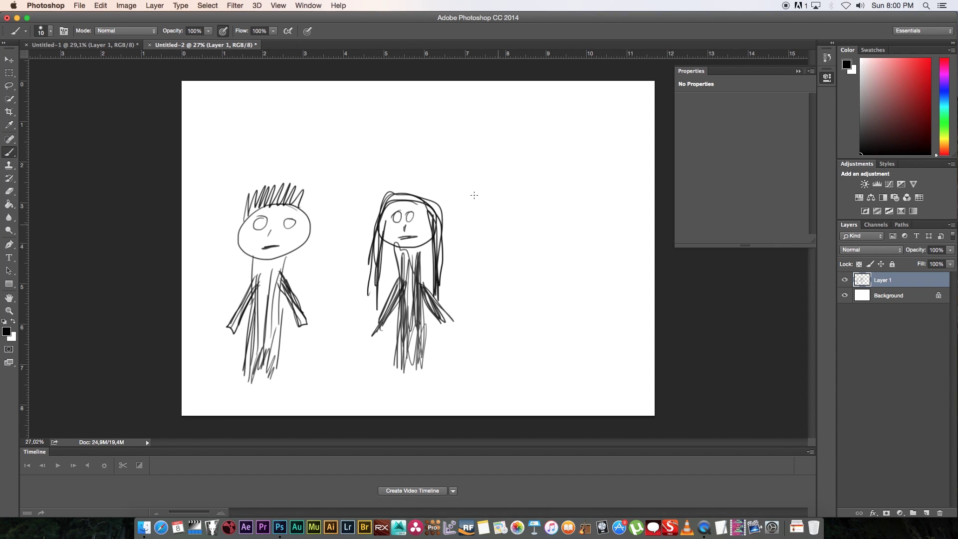
Draw a third character with glasses, scribbled dark hair, arms and a body on the right side of the canvas
{"action": "mouse_move", "coordinate": [555, 195]}
{"action": "left_mouse_down"}
{"action": "mouse_move", "coordinate": [566, 241]}
{"action": "mouse_move", "coordinate": [587, 209]}
{"action": "mouse_move", "coordinate": [536, 211]}
{"action": "mouse_move", "coordinate": [570, 213]}
{"action": "mouse_move", "coordinate": [541, 217]}
{"action": "left_mouse_up"}
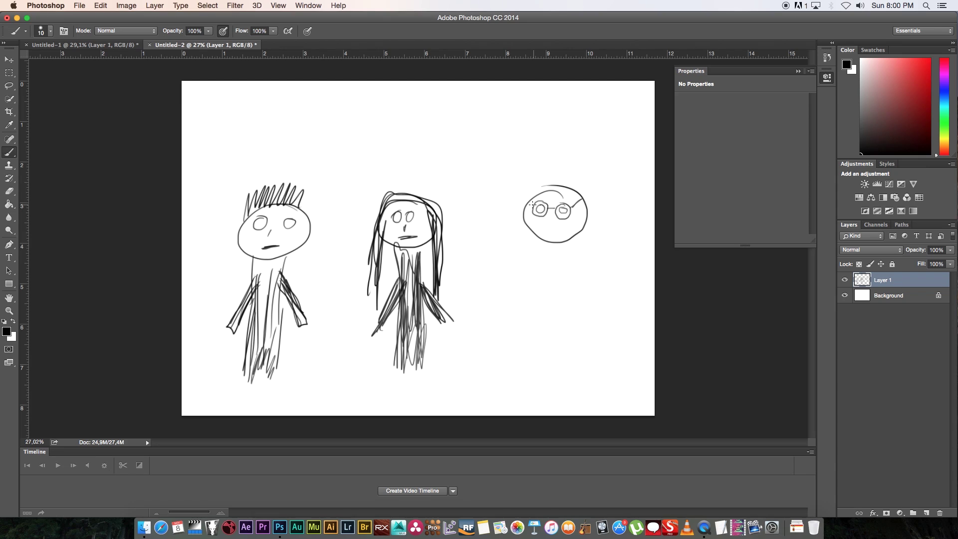
{"action": "mouse_move", "coordinate": [531, 199]}
{"action": "left_mouse_down"}
{"action": "mouse_move", "coordinate": [549, 174]}
{"action": "mouse_move", "coordinate": [550, 191]}
{"action": "mouse_move", "coordinate": [561, 176]}
{"action": "mouse_move", "coordinate": [536, 191]}
{"action": "mouse_move", "coordinate": [559, 175]}
{"action": "mouse_move", "coordinate": [540, 184]}
{"action": "mouse_move", "coordinate": [570, 175]}
{"action": "mouse_move", "coordinate": [555, 186]}
{"action": "mouse_move", "coordinate": [590, 186]}
{"action": "mouse_move", "coordinate": [531, 187]}
{"action": "mouse_move", "coordinate": [544, 180]}
{"action": "mouse_move", "coordinate": [530, 195]}
{"action": "mouse_move", "coordinate": [565, 174]}
{"action": "mouse_move", "coordinate": [558, 188]}
{"action": "mouse_move", "coordinate": [591, 192]}
{"action": "left_mouse_up"}
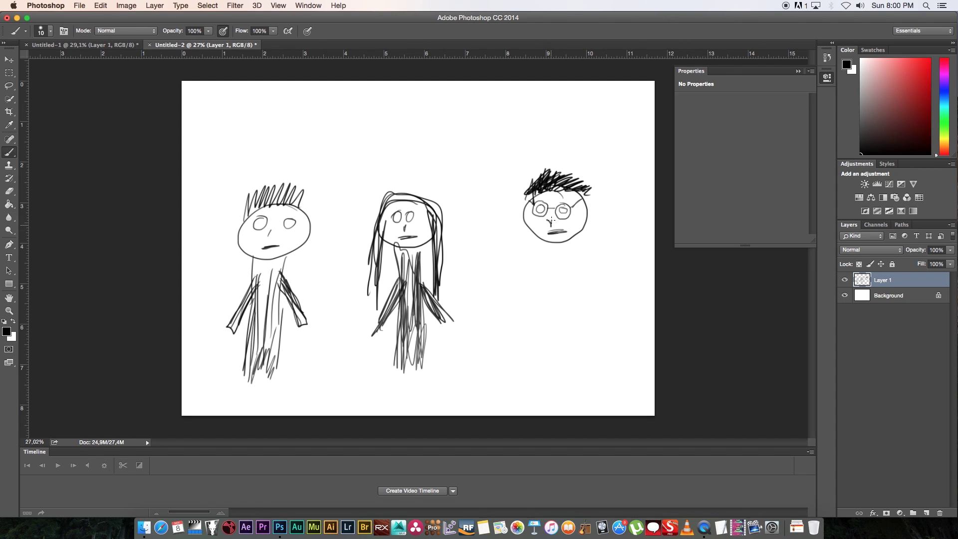
{"action": "mouse_move", "coordinate": [542, 273]}
{"action": "left_mouse_down"}
{"action": "mouse_move", "coordinate": [570, 241]}
{"action": "mouse_move", "coordinate": [568, 324]}
{"action": "mouse_move", "coordinate": [571, 271]}
{"action": "mouse_move", "coordinate": [546, 275]}
{"action": "mouse_move", "coordinate": [570, 267]}
{"action": "mouse_move", "coordinate": [574, 246]}
{"action": "mouse_move", "coordinate": [540, 353]}
{"action": "mouse_move", "coordinate": [544, 269]}
{"action": "mouse_move", "coordinate": [520, 323]}
{"action": "mouse_move", "coordinate": [548, 286]}
{"action": "mouse_move", "coordinate": [543, 292]}
{"action": "mouse_move", "coordinate": [547, 267]}
{"action": "mouse_move", "coordinate": [520, 316]}
{"action": "mouse_move", "coordinate": [585, 328]}
{"action": "mouse_move", "coordinate": [568, 290]}
{"action": "mouse_move", "coordinate": [584, 315]}
{"action": "mouse_move", "coordinate": [586, 295]}
{"action": "left_mouse_up"}
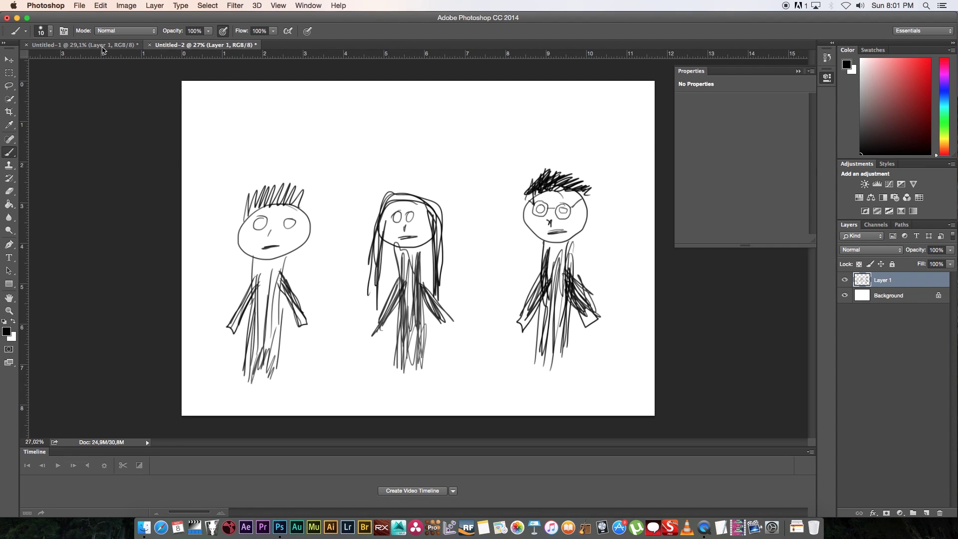
{"action": "left_click", "coordinate": [80, 44]}
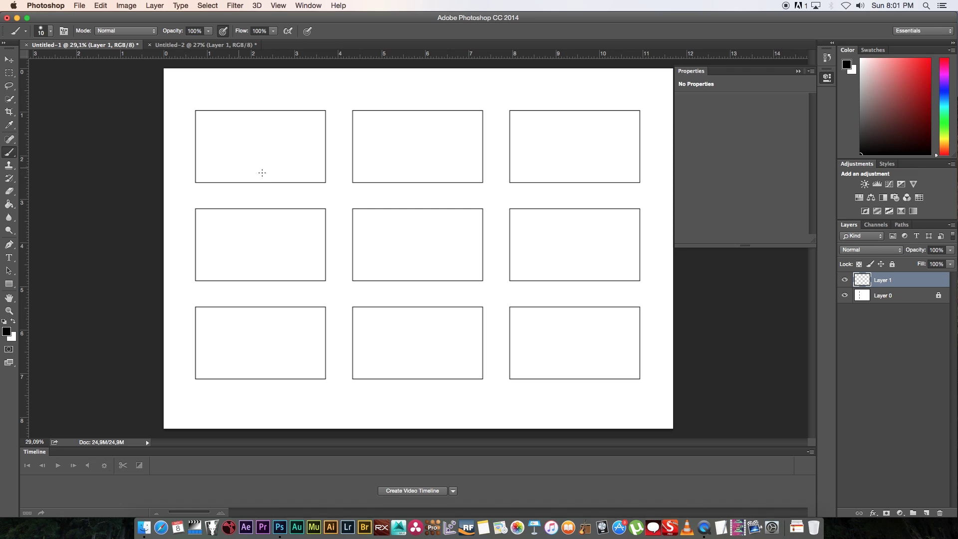
{"action": "key", "text": "ctrl+Tab"}
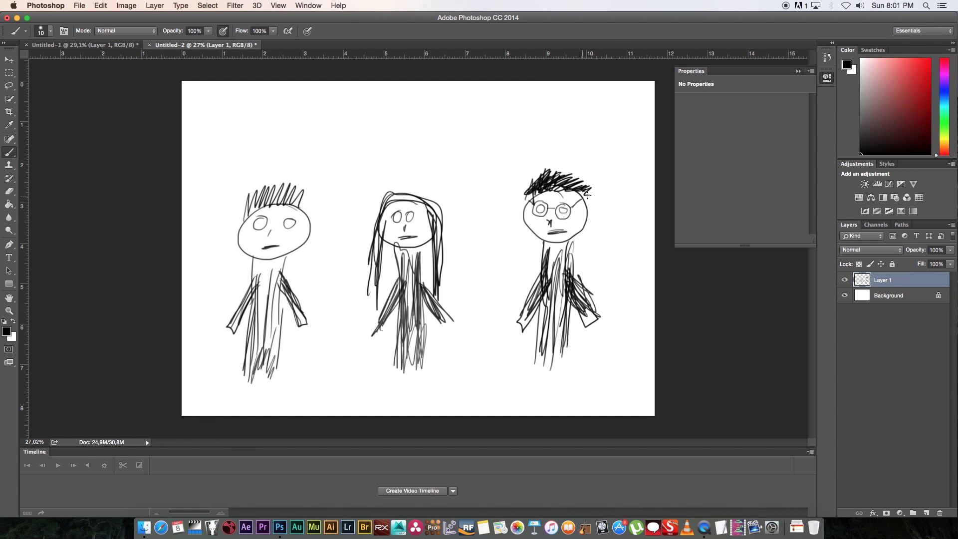
{"action": "left_click", "coordinate": [102, 45]}
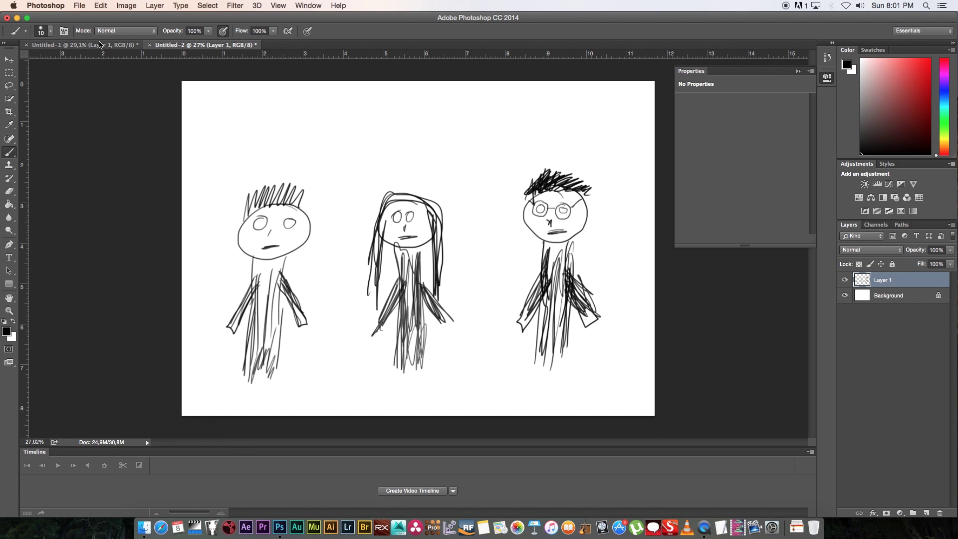
{"action": "left_click", "coordinate": [192, 45]}
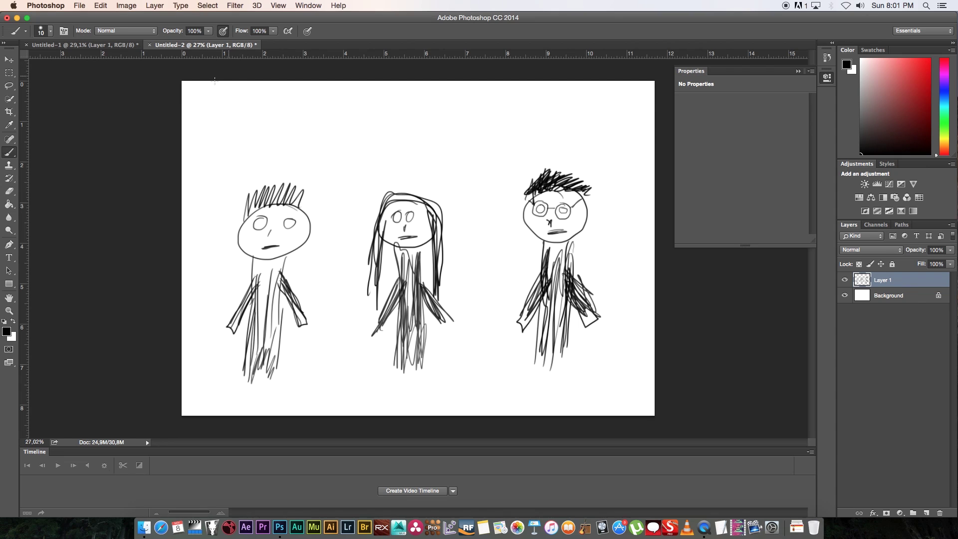
Copy the whole glasses-wearing character with a rectangular selection and paste it into the Untitled-1 grid document
{"action": "left_click", "coordinate": [9, 74]}
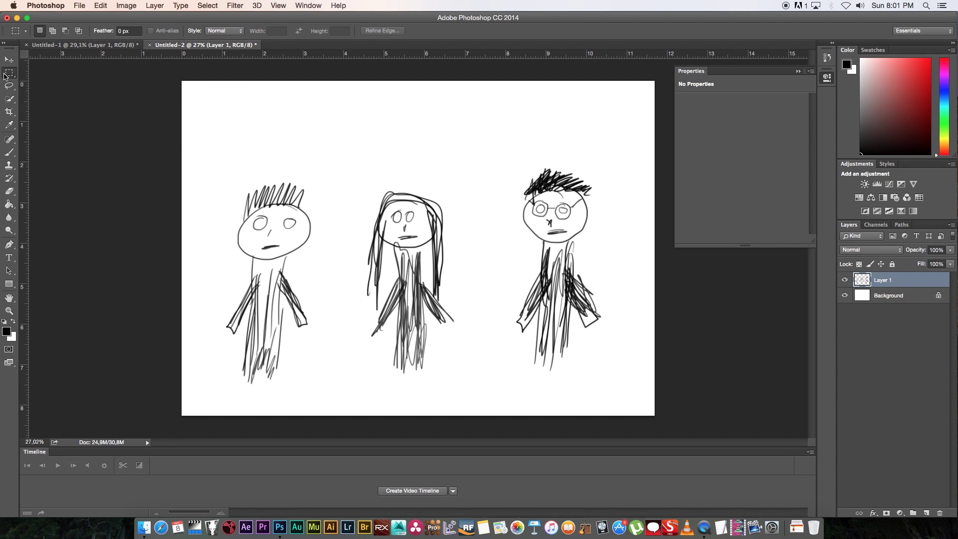
{"action": "left_click_drag", "start_coordinate": [504, 159], "coordinate": [625, 382]}
{"action": "left_click", "coordinate": [625, 382]}
{"action": "key", "text": "super+z"}
{"action": "key", "text": "super+c"}
{"action": "left_click", "coordinate": [85, 45]}
{"action": "key", "text": "super+v"}
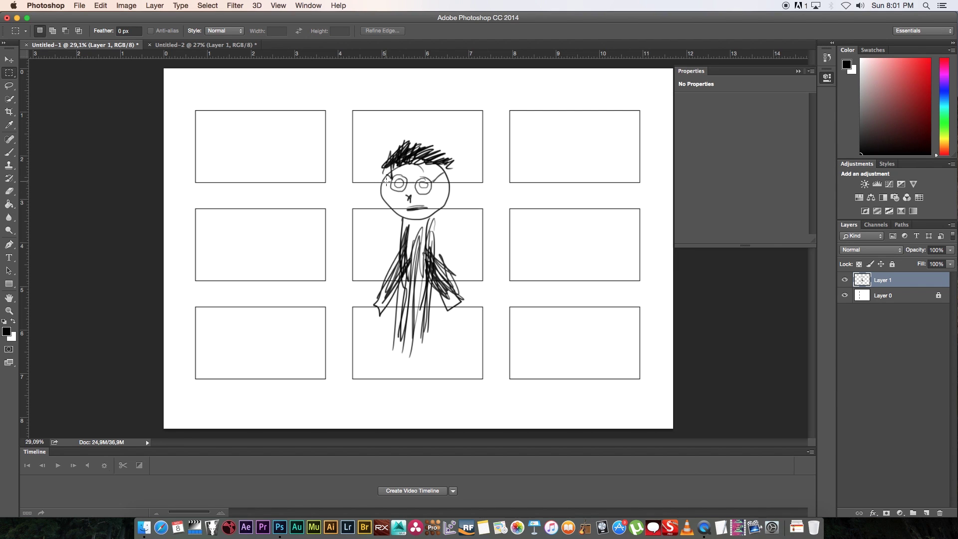
Scale the pasted character to about 33% and place it left of centre inside the first frame of the top row
{"action": "key", "text": "super+t"}
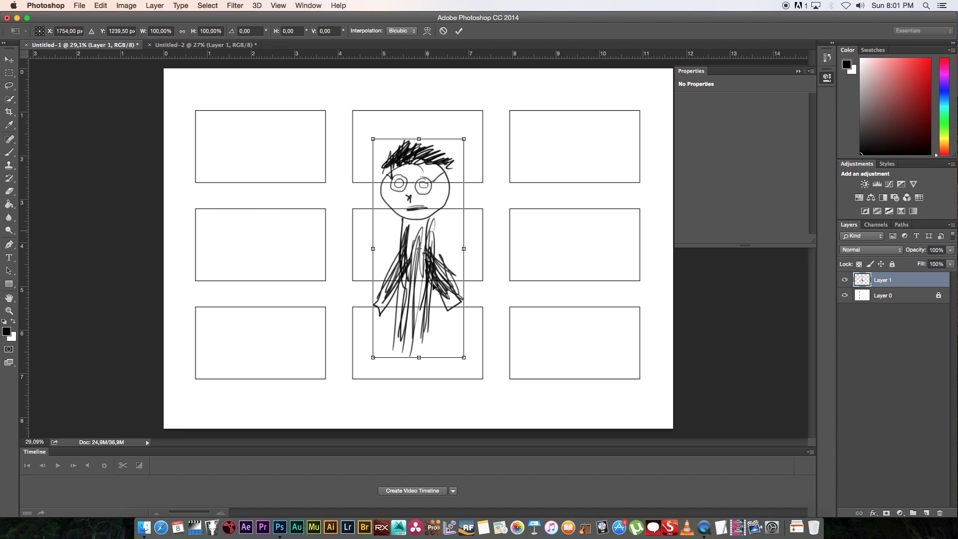
{"action": "left_click_drag", "start_coordinate": [374, 356], "coordinate": [443, 220]}
{"action": "left_click_drag", "start_coordinate": [446, 169], "coordinate": [235, 144]}
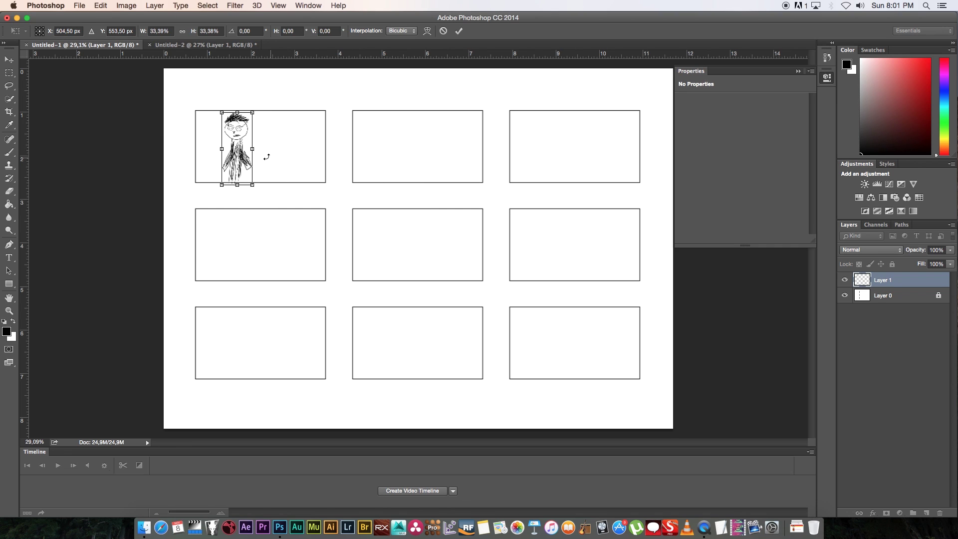
{"action": "key", "text": "Return"}
Duplicate the small glasses-wearing character into the left part of the top row's middle frame with the Move tool
{"action": "key", "text": "m"}
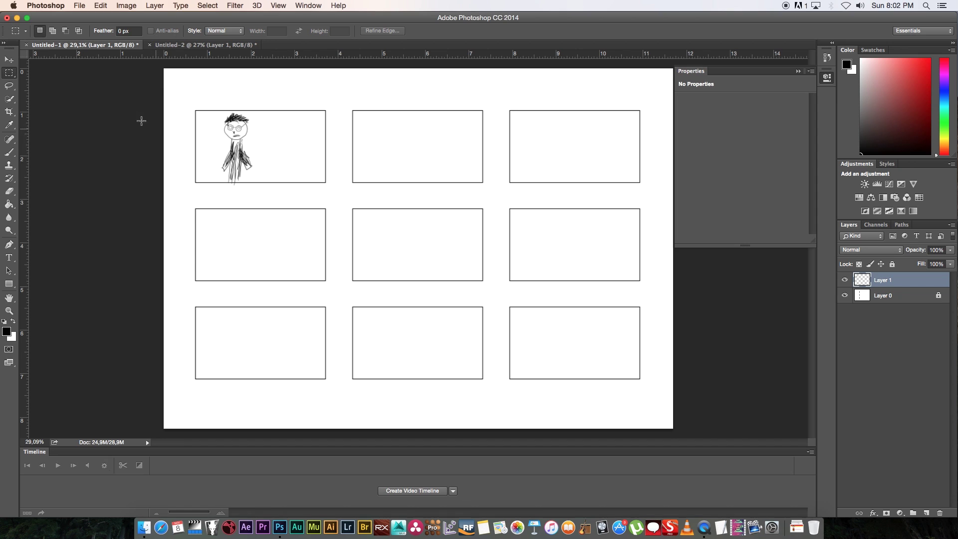
{"action": "left_click", "coordinate": [9, 60]}
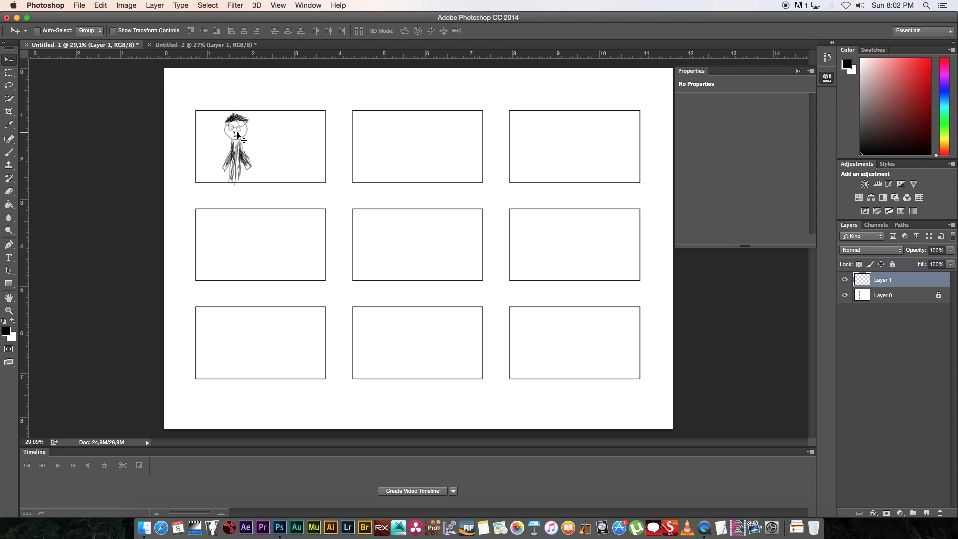
{"action": "left_click_drag", "start_coordinate": [237, 133], "coordinate": [389, 134]}
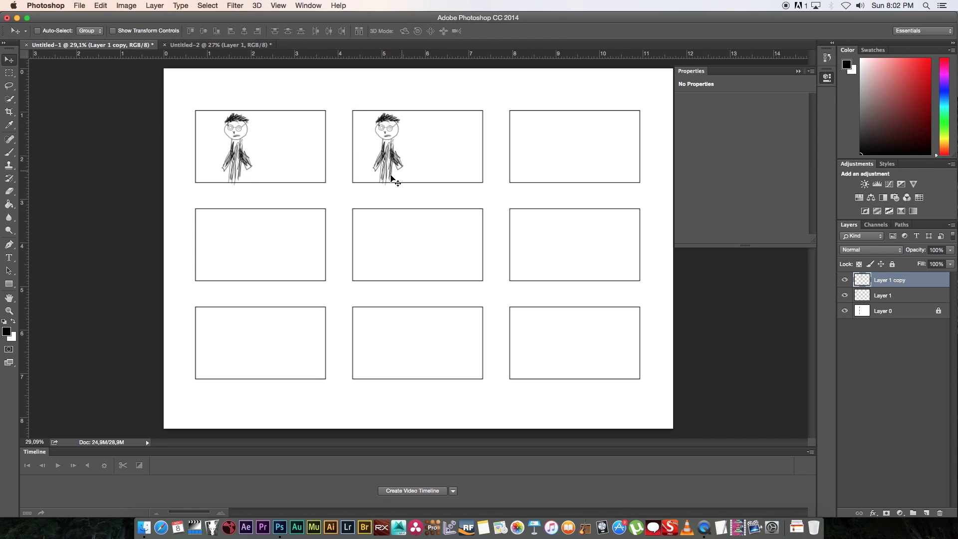
Copy the whole long-haired character from Untitled-2 with a rectangular selection and paste it into the grid document
{"action": "left_click", "coordinate": [198, 46]}
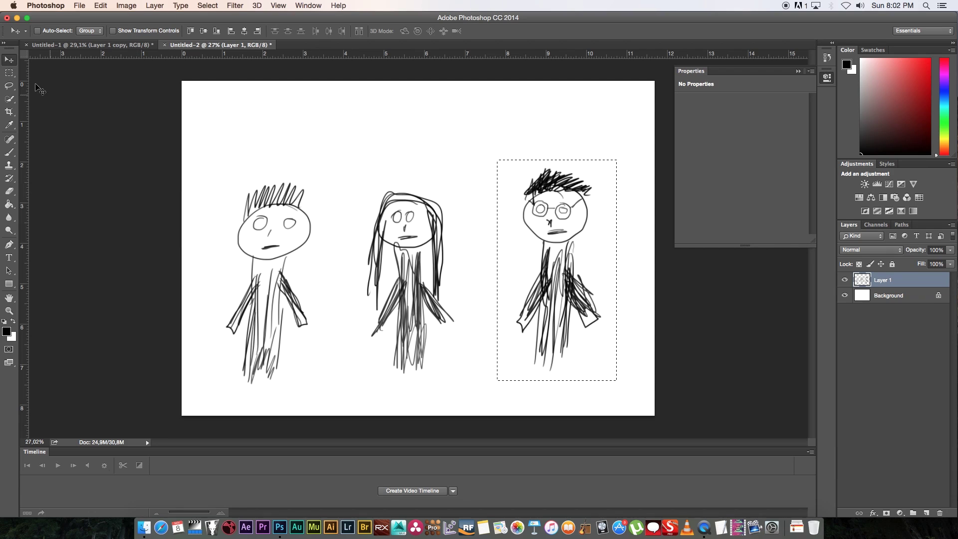
{"action": "left_click", "coordinate": [9, 73]}
{"action": "left_click_drag", "start_coordinate": [353, 186], "coordinate": [466, 382]}
{"action": "left_click", "coordinate": [90, 45]}
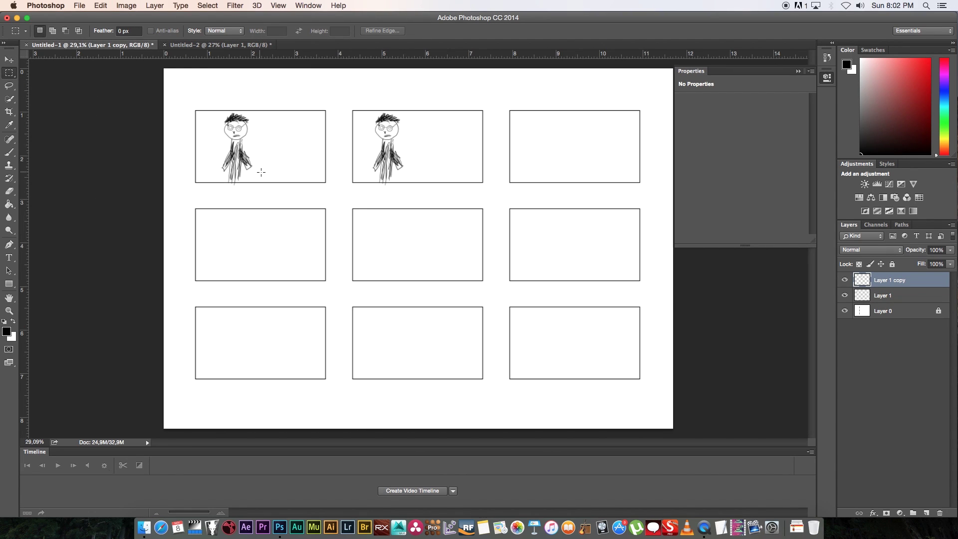
{"action": "key", "text": "super+v"}
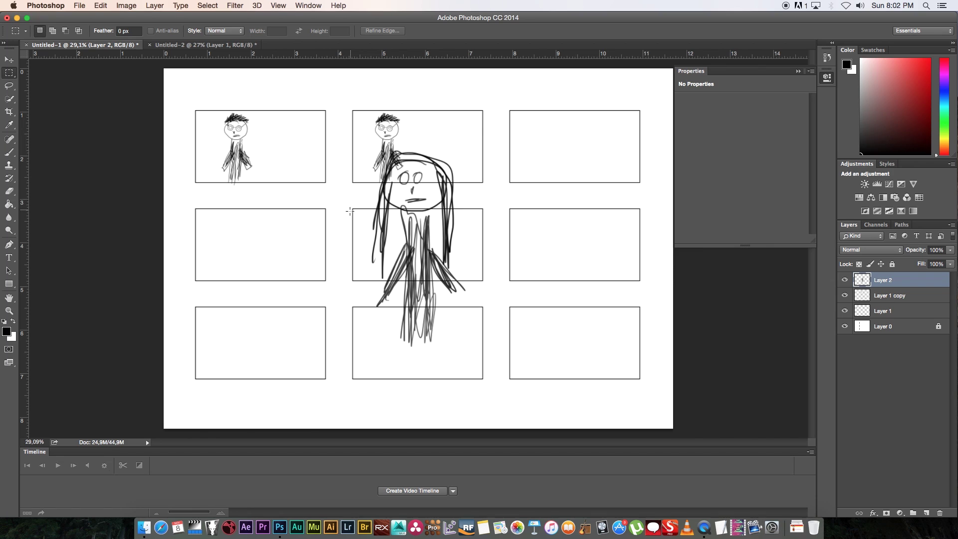
Scale the long-haired character to about 35% and place it beside the glasses-wearing one in the top middle frame
{"action": "key", "text": "super+t"}
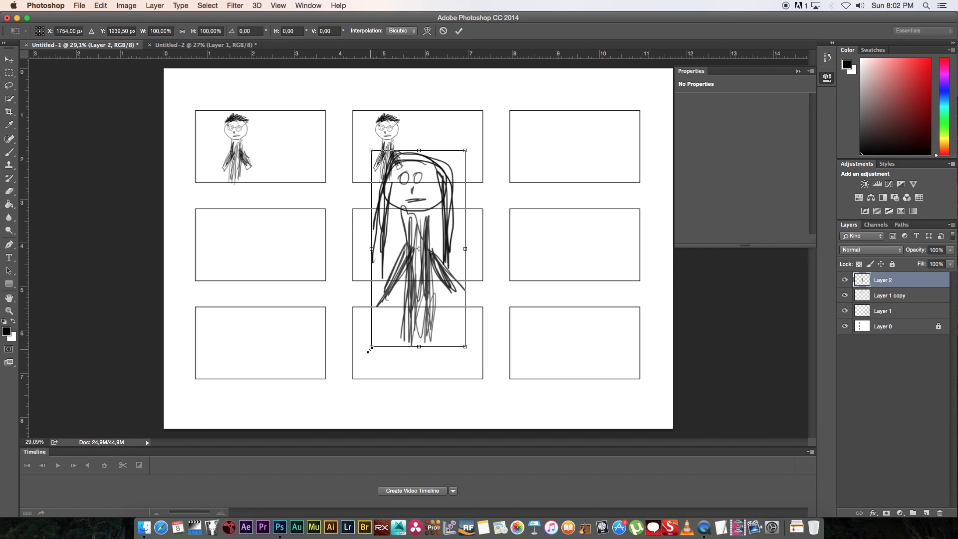
{"action": "left_click_drag", "start_coordinate": [370, 348], "coordinate": [447, 236]}
{"action": "left_click_drag", "start_coordinate": [448, 188], "coordinate": [451, 145]}
{"action": "left_click_drag", "start_coordinate": [436, 181], "coordinate": [441, 176]}
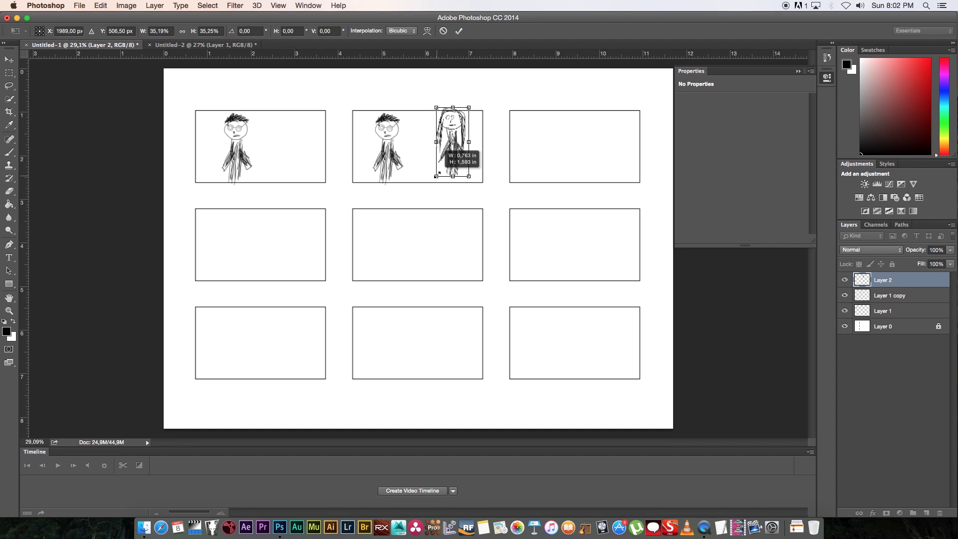
{"action": "key", "text": "Return"}
{"action": "left_click_drag", "start_coordinate": [447, 143], "coordinate": [435, 148]}
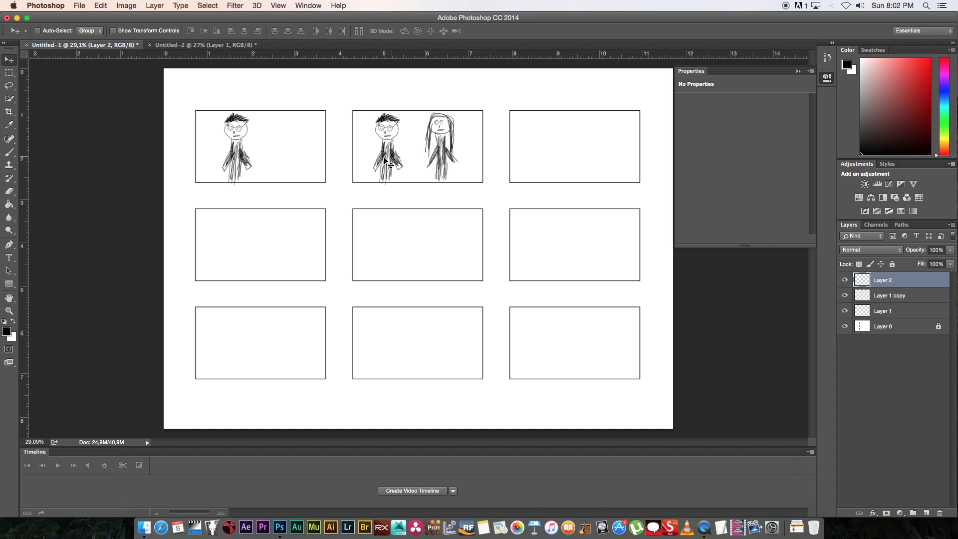
Draw a small brush arrow in the top middle frame pointing left at the long-haired character
{"action": "left_click", "coordinate": [10, 153]}
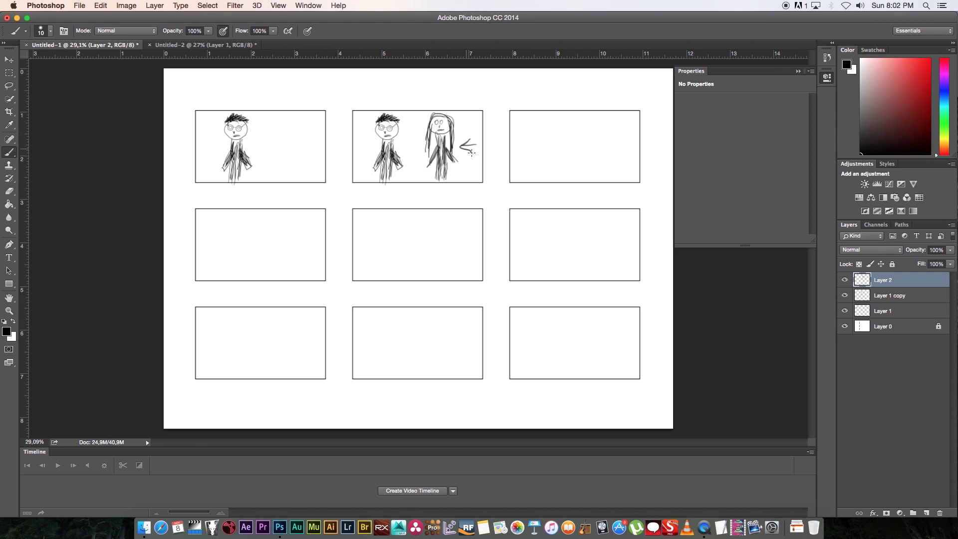
{"action": "left_click_drag", "start_coordinate": [478, 146], "coordinate": [471, 146]}
Copy only the head and upper body of the long-haired character from Untitled-2 and paste it into the grid document
{"action": "left_click", "coordinate": [205, 45]}
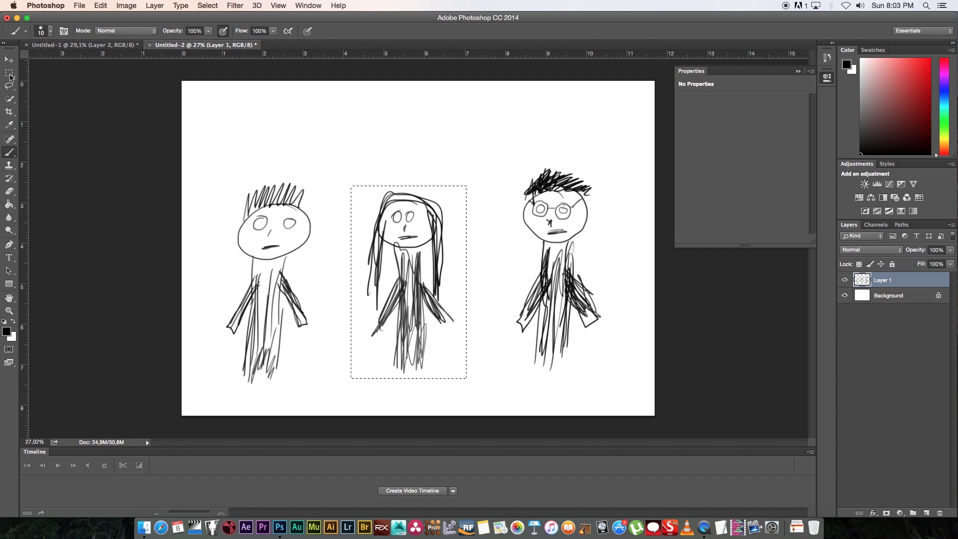
{"action": "left_click", "coordinate": [9, 74]}
{"action": "left_click_drag", "start_coordinate": [343, 171], "coordinate": [473, 319]}
{"action": "left_click", "coordinate": [439, 238]}
{"action": "key", "text": "super+z"}
{"action": "key", "text": "super+c"}
{"action": "key", "text": "ctrl+Tab"}
{"action": "key", "text": "super+v"}
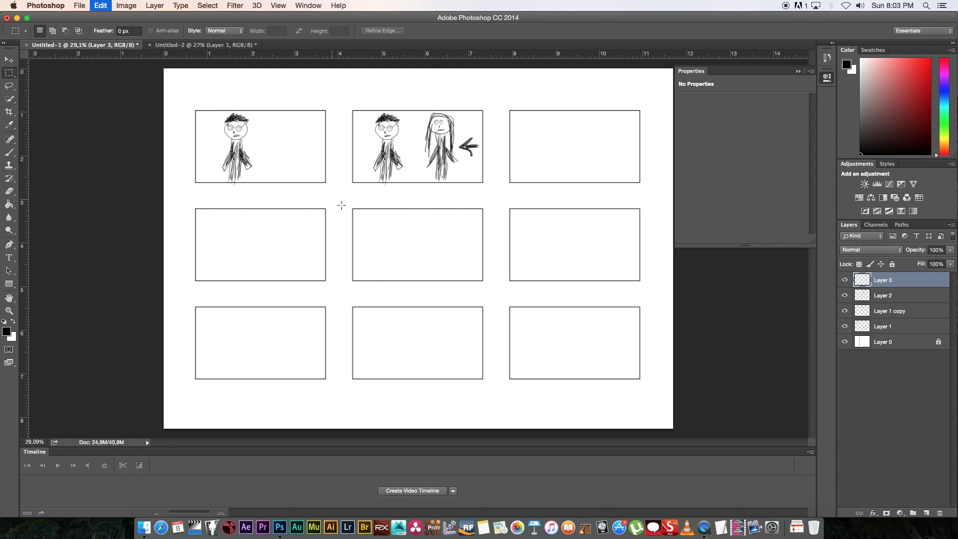
Move the long-haired close-up to the top row's last frame and scale it down slightly so its head fits inside
{"action": "key", "text": "v"}
{"action": "left_click_drag", "start_coordinate": [424, 270], "coordinate": [590, 179]}
{"action": "key", "text": "super+t"}
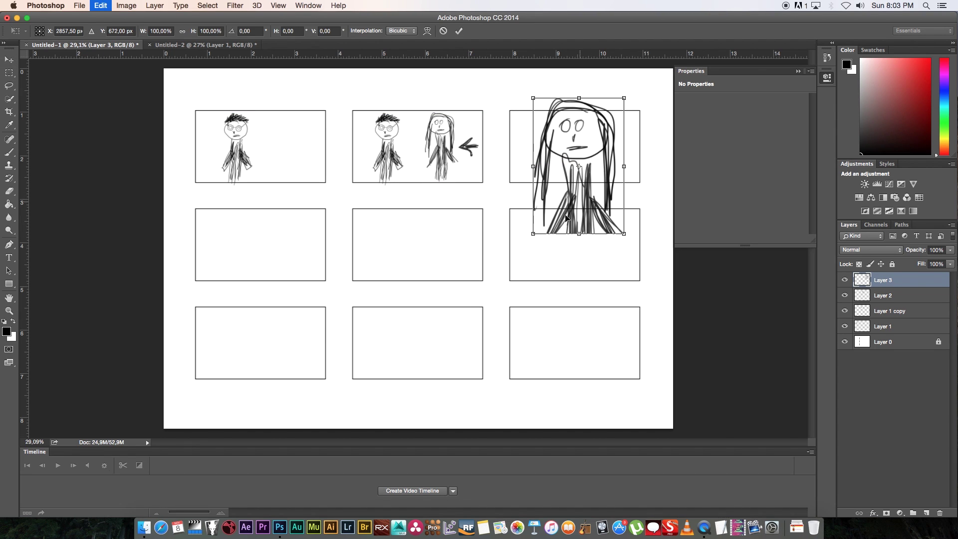
{"action": "left_click_drag", "start_coordinate": [532, 234], "coordinate": [552, 213]}
{"action": "left_click_drag", "start_coordinate": [589, 156], "coordinate": [590, 161]}
{"action": "key", "text": "Return"}
{"action": "mouse_move", "coordinate": [576, 129]}
{"action": "left_mouse_down"}
{"action": "mouse_move", "coordinate": [571, 153]}
{"action": "mouse_move", "coordinate": [579, 141]}
{"action": "left_mouse_up"}
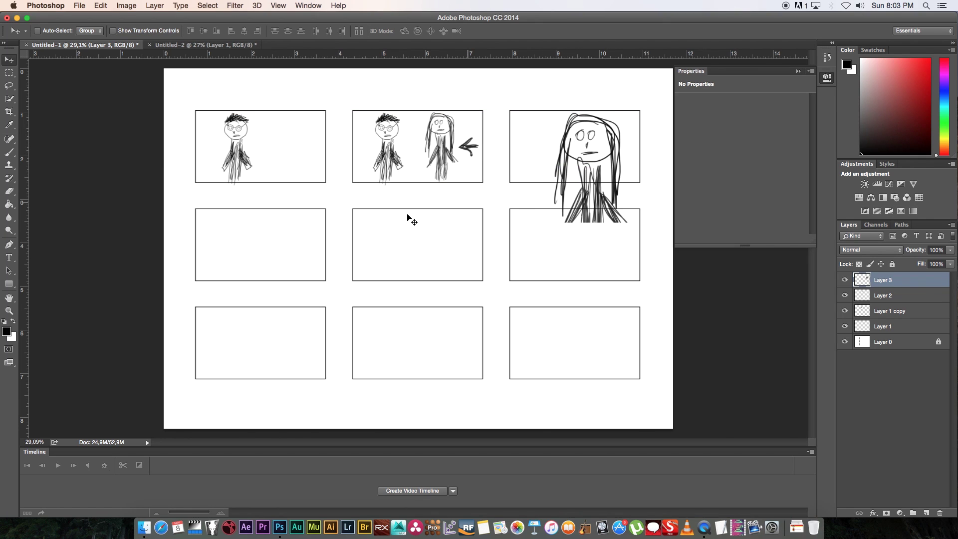
Delete the part of the long-haired close-up that extends below the frame's lower edge and clear the selection
{"action": "left_click", "coordinate": [9, 74]}
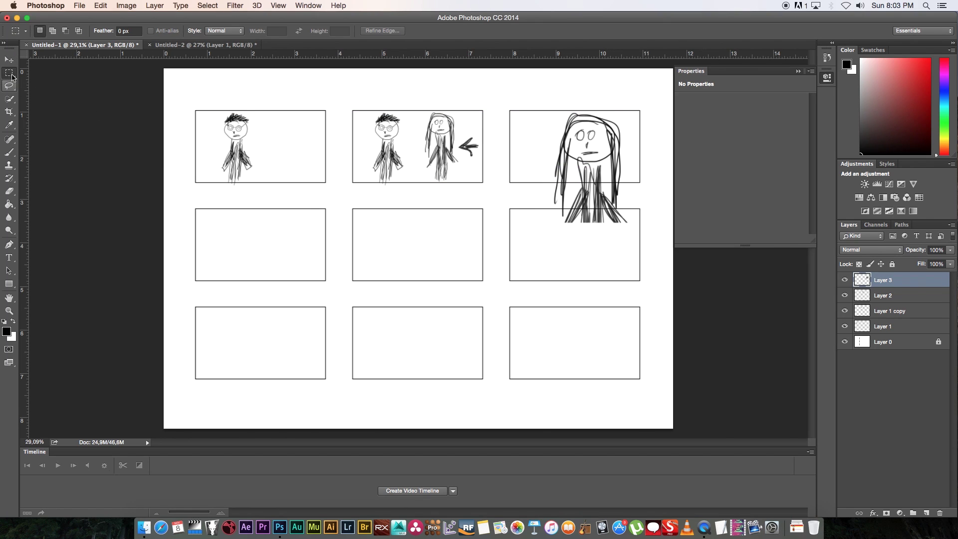
{"action": "left_click_drag", "start_coordinate": [492, 253], "coordinate": [649, 182]}
{"action": "key", "text": "Delete"}
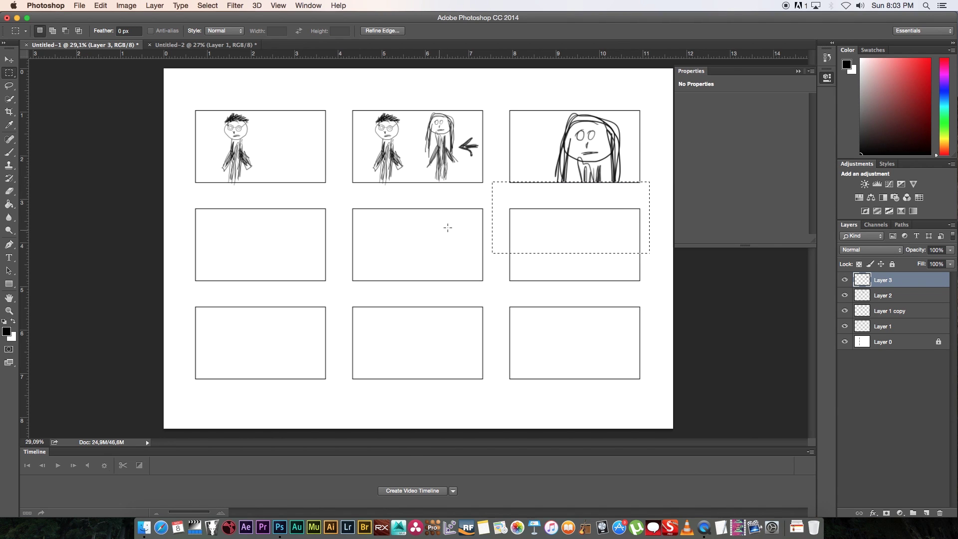
{"action": "left_click", "coordinate": [580, 238]}
Copy the head and upper body of the glasses-wearing character from Untitled-2 and paste it into the grid document
{"action": "left_click", "coordinate": [214, 45]}
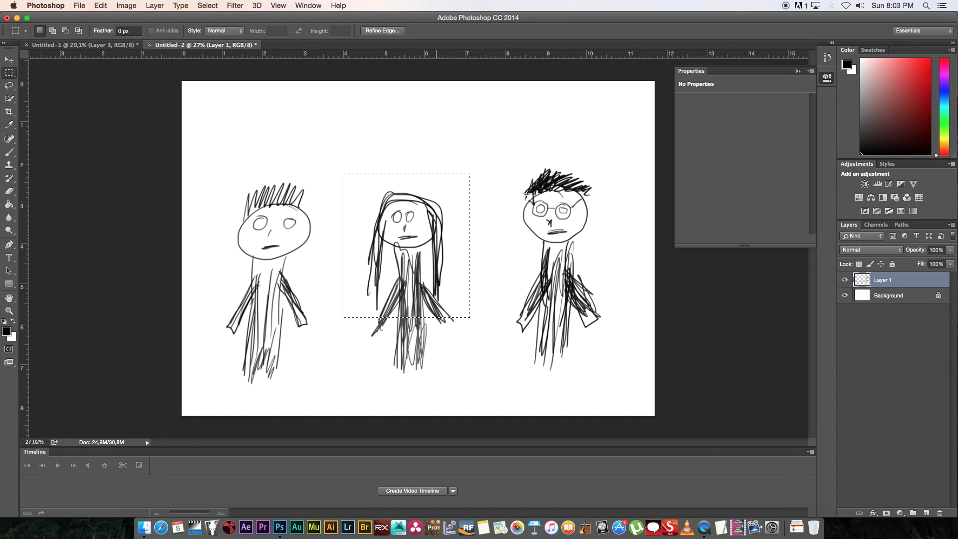
{"action": "left_click_drag", "start_coordinate": [506, 158], "coordinate": [613, 319]}
{"action": "key", "text": "super+c"}
{"action": "left_click", "coordinate": [82, 45]}
{"action": "key", "text": "super+v"}
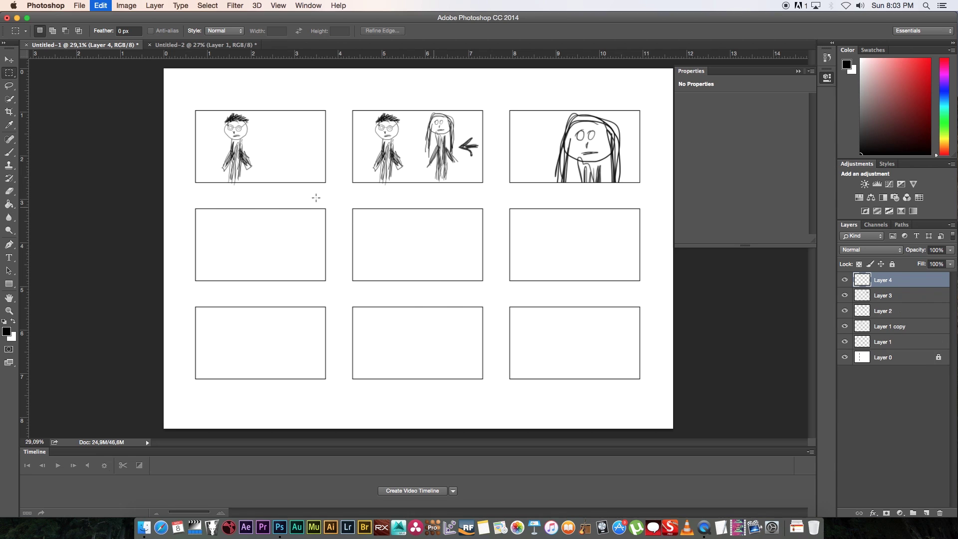
Scale the glasses-wearing close-up down slightly and move it over the middle row's first frame
{"action": "key", "text": "super+t"}
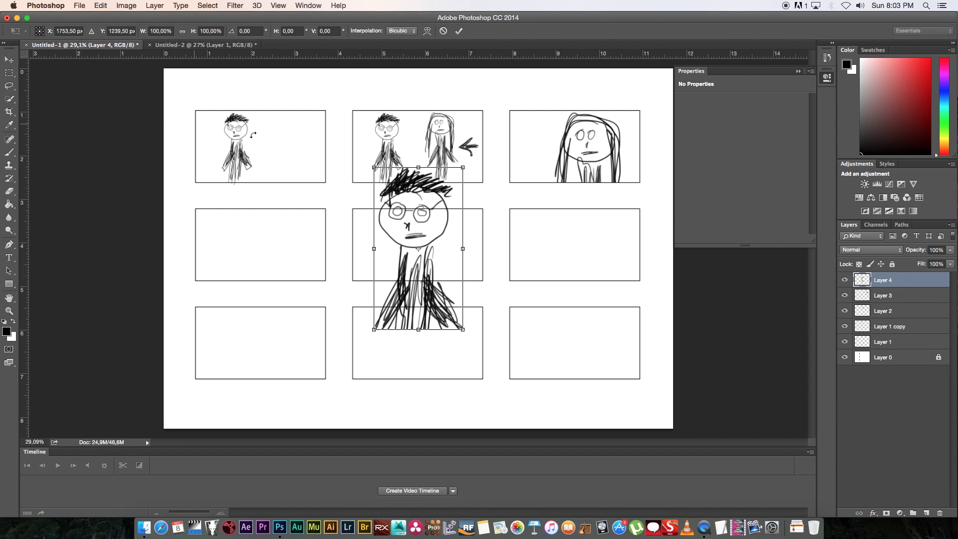
{"action": "left_click_drag", "start_coordinate": [373, 168], "coordinate": [388, 193]}
{"action": "left_click_drag", "start_coordinate": [422, 246], "coordinate": [241, 255]}
{"action": "left_click", "coordinate": [9, 73]}
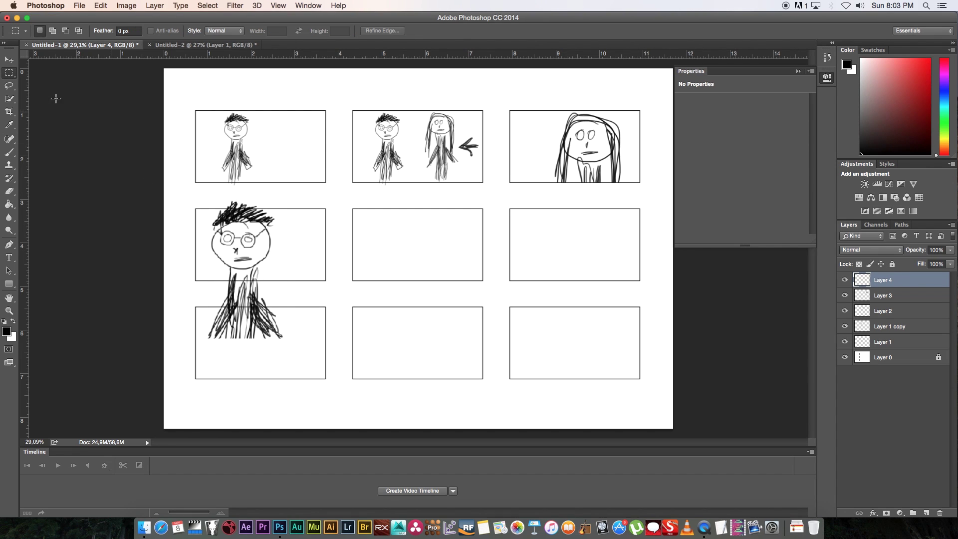
Delete the parts of the glasses-wearing close-up extending above and below its frame and clear the selection
{"action": "left_click_drag", "start_coordinate": [183, 183], "coordinate": [325, 208]}
{"action": "left_click_drag", "start_coordinate": [352, 363], "coordinate": [168, 280]}
{"action": "key", "text": "Delete"}
{"action": "left_click", "coordinate": [472, 315]}
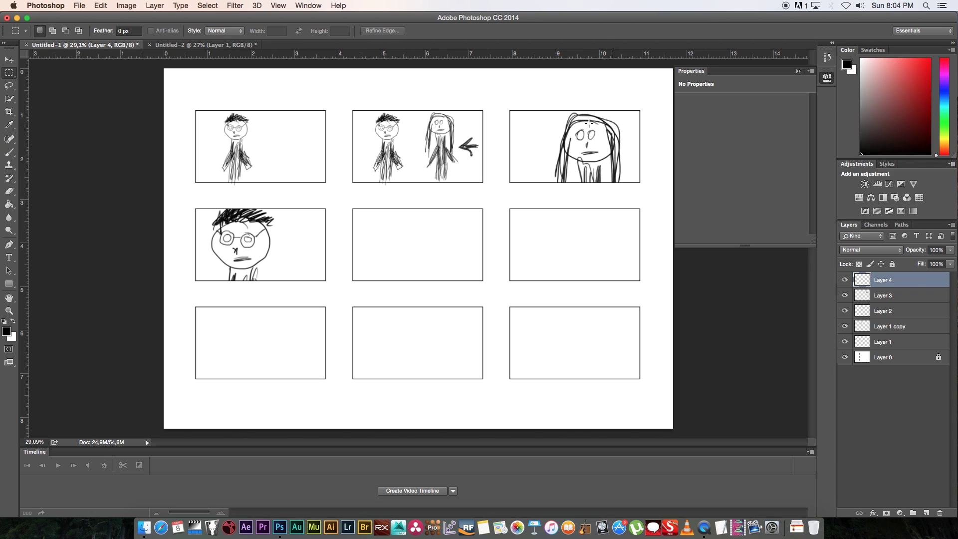
Copy the head and upper body of the long-haired character from Untitled-2 and paste it into the grid document
{"action": "left_click", "coordinate": [198, 45]}
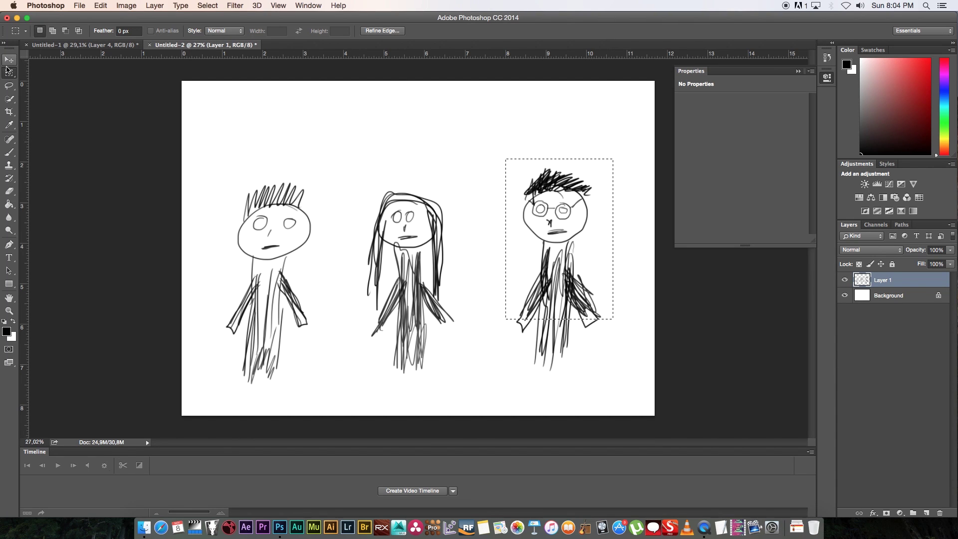
{"action": "left_click_drag", "start_coordinate": [341, 172], "coordinate": [465, 306]}
{"action": "left_click", "coordinate": [86, 45]}
{"action": "key", "text": "cmd+v"}
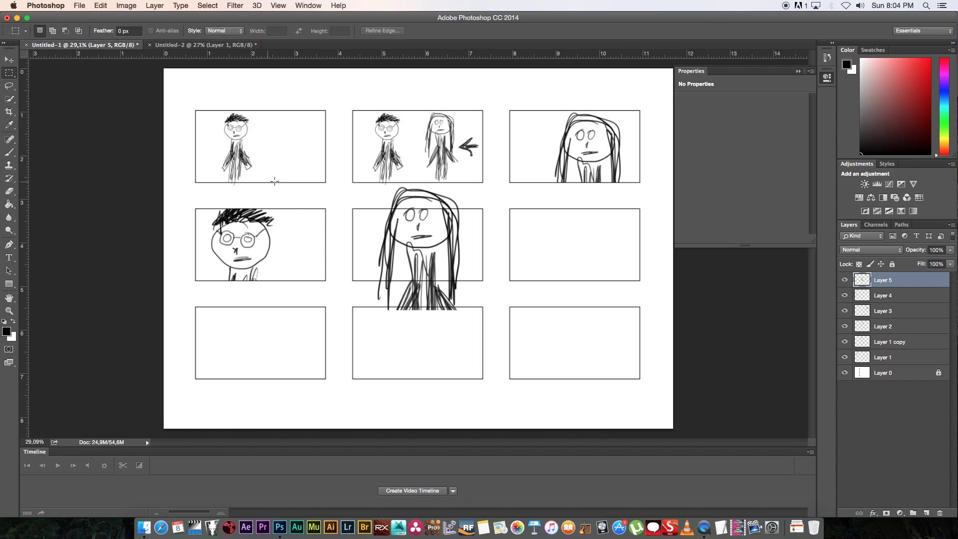
Enlarge the pasted long-haired character until its face fills the width of the centre frame
{"action": "key", "text": "super+t"}
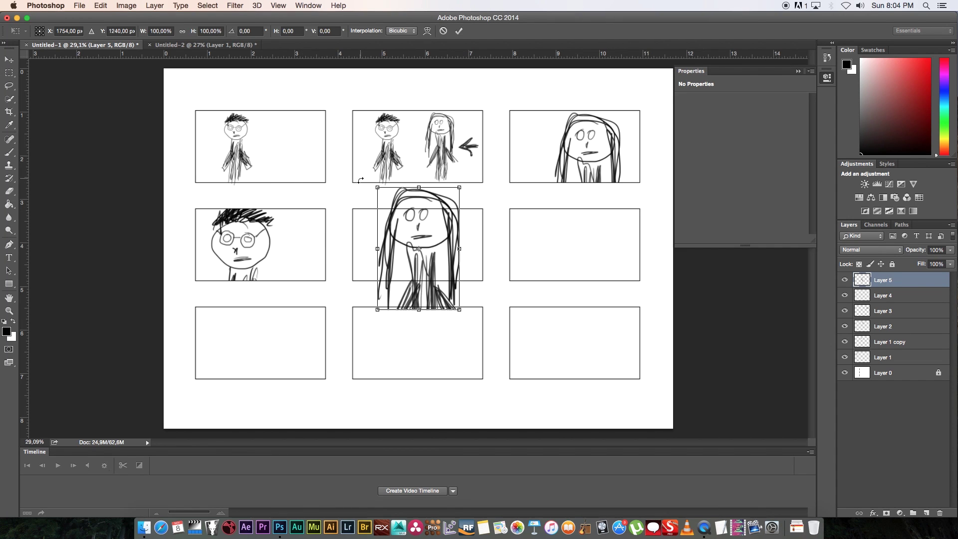
{"action": "left_click_drag", "start_coordinate": [378, 188], "coordinate": [419, 262]}
{"action": "left_click_drag", "start_coordinate": [361, 203], "coordinate": [325, 154]}
{"action": "left_click_drag", "start_coordinate": [394, 224], "coordinate": [407, 257]}
{"action": "key", "text": "Return"}
Delete the parts of the enlarged long-haired face above and below the centre frame and clear the selection
{"action": "key", "text": "m"}
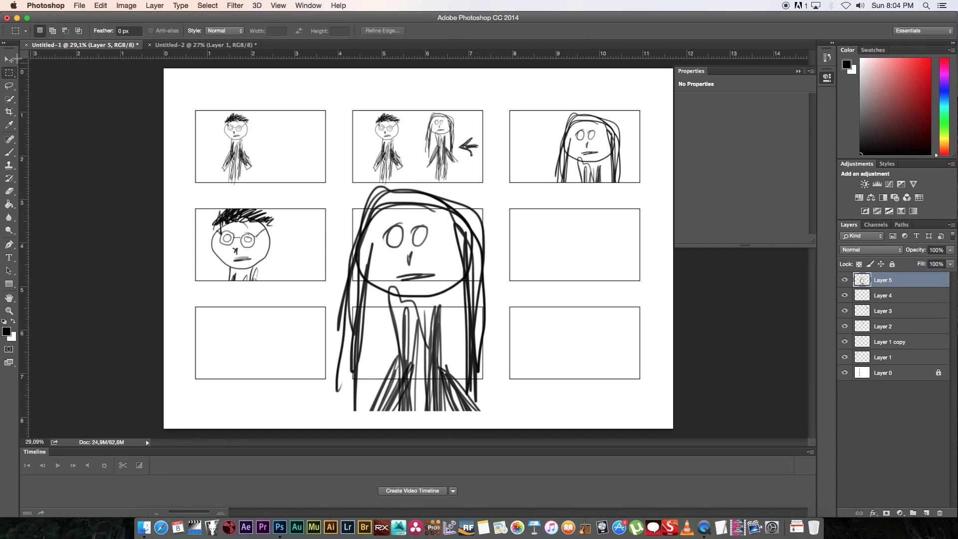
{"action": "left_click_drag", "start_coordinate": [302, 149], "coordinate": [516, 210]}
{"action": "key", "text": "Delete"}
{"action": "mouse_move", "coordinate": [541, 425]}
{"action": "left_mouse_down"}
{"action": "mouse_move", "coordinate": [392, 328]}
{"action": "mouse_move", "coordinate": [250, 274]}
{"action": "mouse_move", "coordinate": [243, 280]}
{"action": "left_mouse_up"}
{"action": "key", "text": "Delete"}
{"action": "key", "text": "super+d"}
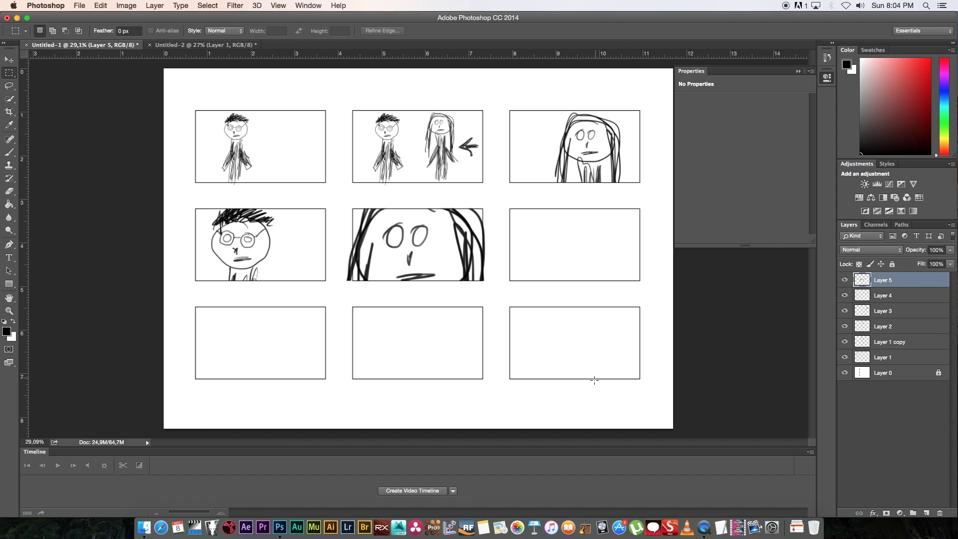
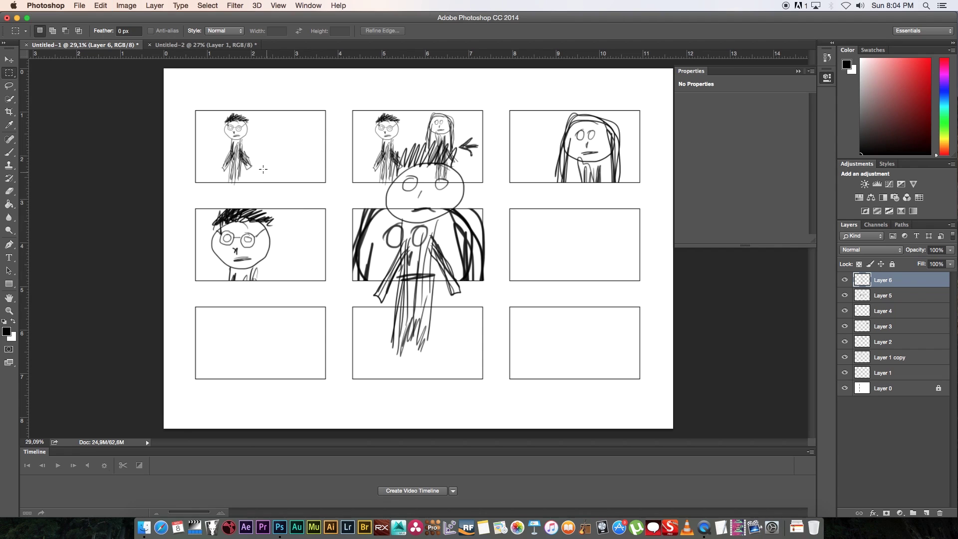
Shrink the full spiky-haired character and place it at the lower left of the middle row's last frame
{"action": "key", "text": "super+t"}
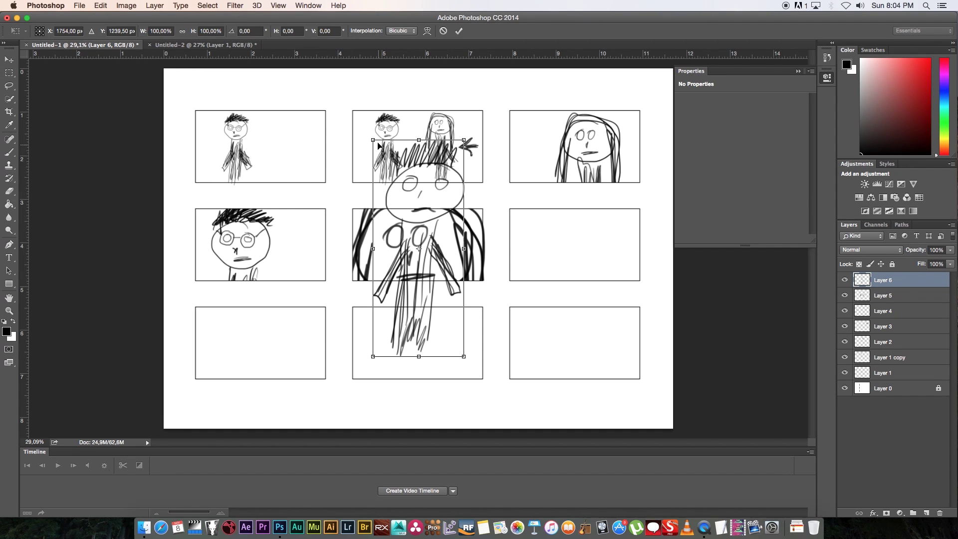
{"action": "left_click_drag", "start_coordinate": [373, 140], "coordinate": [432, 279]}
{"action": "left_click_drag", "start_coordinate": [458, 312], "coordinate": [543, 260]}
{"action": "left_click_drag", "start_coordinate": [515, 227], "coordinate": [543, 251]}
{"action": "key", "text": "Return"}
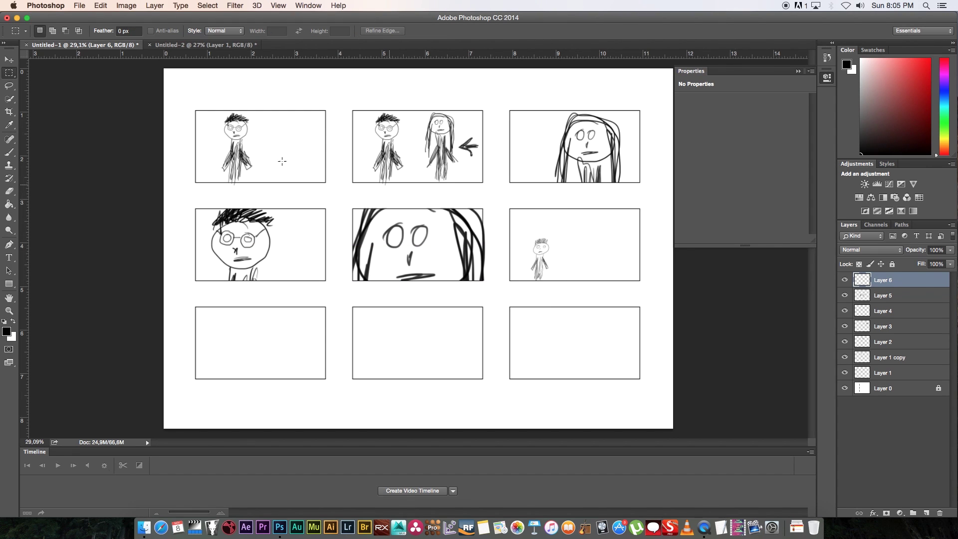
Copy the whole long-haired character from Untitled-2 and paste it into the grid document
{"action": "left_click", "coordinate": [205, 45]}
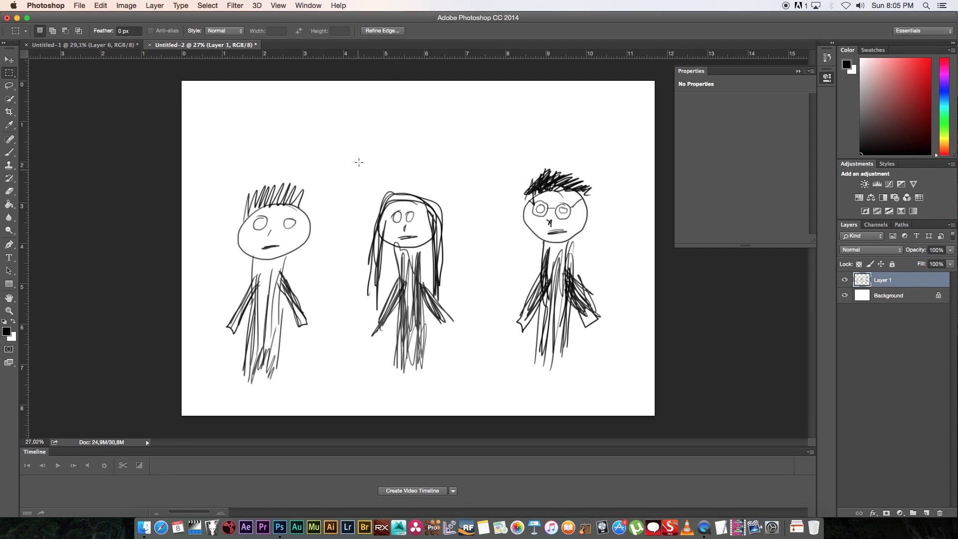
{"action": "left_click_drag", "start_coordinate": [356, 175], "coordinate": [467, 388]}
{"action": "key", "text": "super+c"}
{"action": "left_click", "coordinate": [99, 46]}
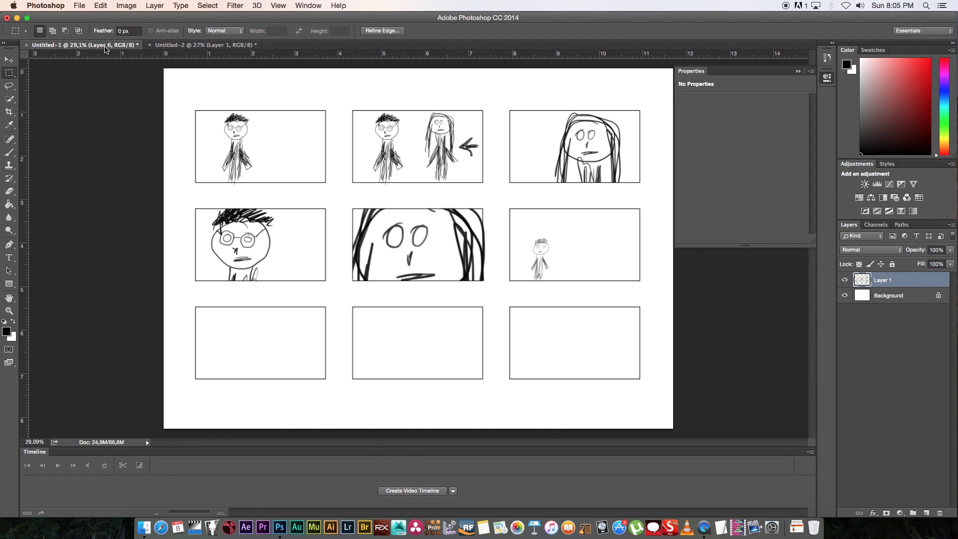
{"action": "key", "text": "super+v"}
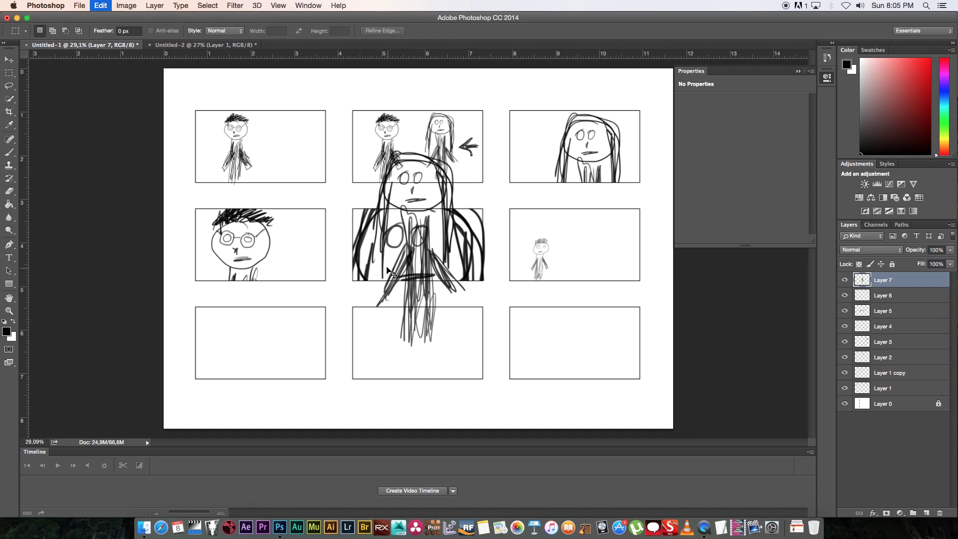
Shrink the full long-haired character and place it beside the small spiky-haired figure in the middle row's last frame
{"action": "key", "text": "super+t"}
{"action": "left_click_drag", "start_coordinate": [370, 150], "coordinate": [578, 253]}
{"action": "key", "text": "Return"}
Copy the whole glasses-wearing character from Untitled-2 and paste it into the grid document
{"action": "key", "text": "ctrl+Tab"}
{"action": "left_click_drag", "start_coordinate": [357, 173], "coordinate": [467, 388]}
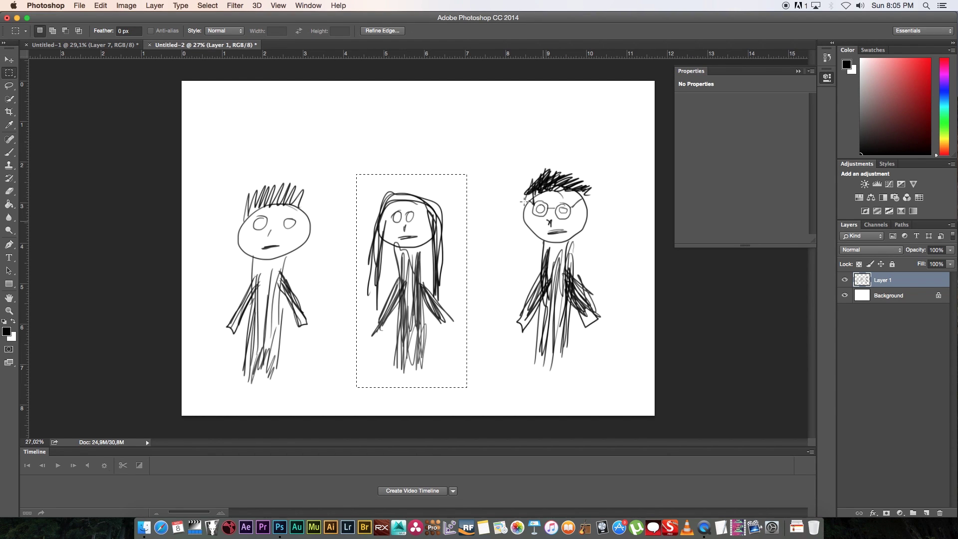
{"action": "left_click_drag", "start_coordinate": [493, 162], "coordinate": [612, 381]}
{"action": "left_click", "coordinate": [115, 46]}
{"action": "key", "text": "ctrl+v"}
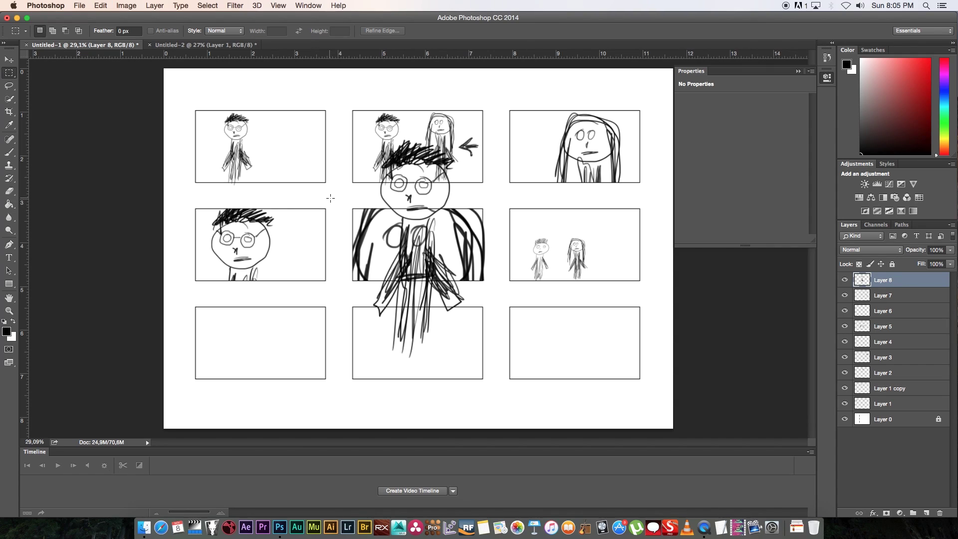
Scale the full glasses-wearing character to about 20% and place it as the rightmost figure in the middle row's last frame
{"action": "key", "text": "ctrl+t"}
{"action": "left_click_drag", "start_coordinate": [374, 140], "coordinate": [610, 250]}
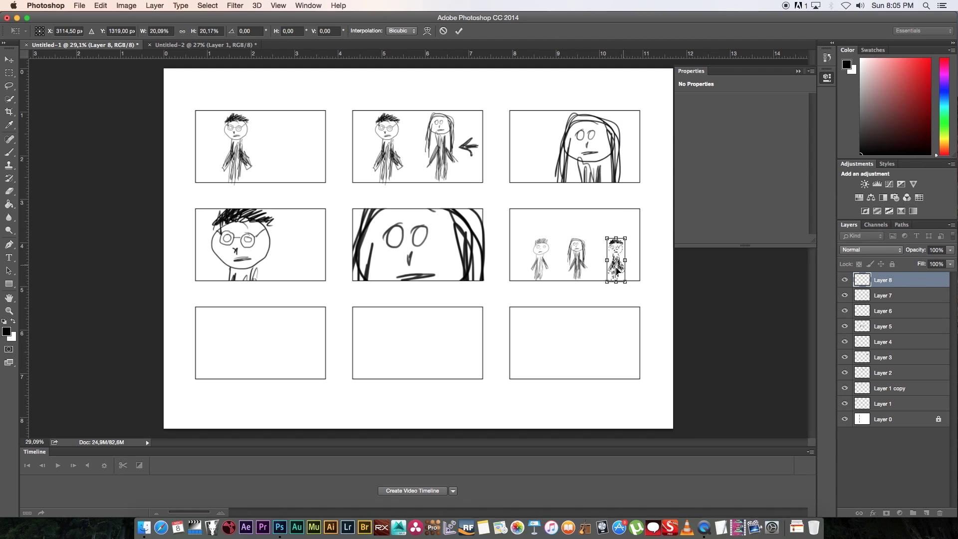
{"action": "key", "text": "Return"}
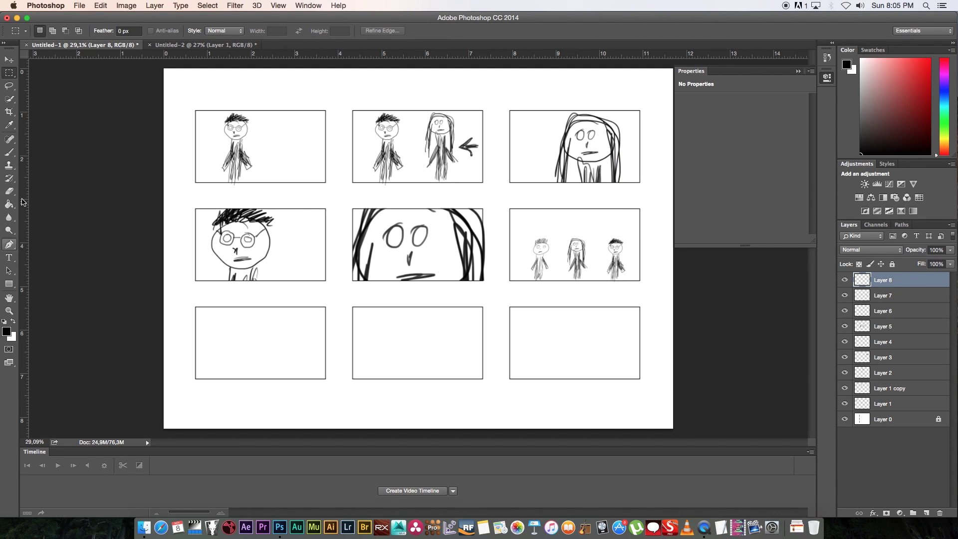
Draw two small arrows with the Brush pointing at the small spiky-haired figure from its left side
{"action": "left_click", "coordinate": [10, 155]}
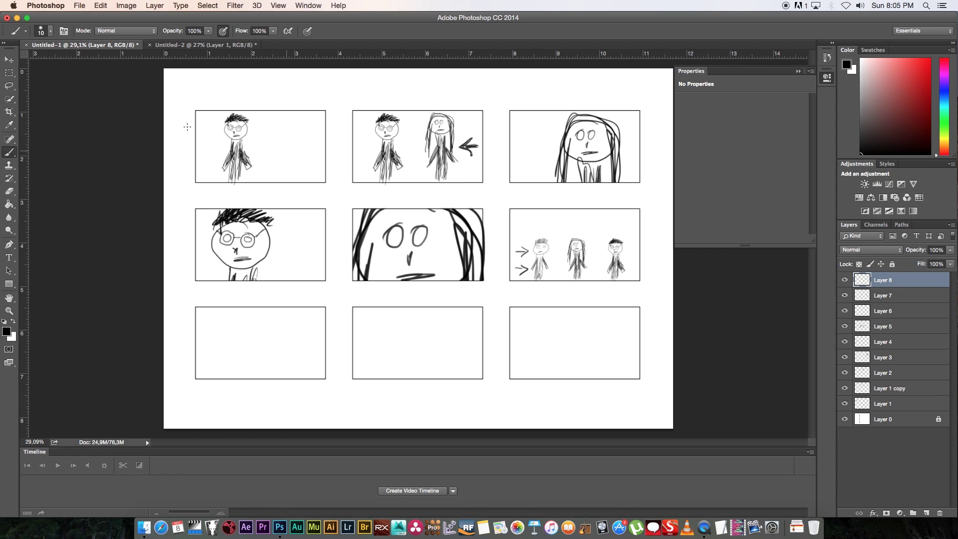
Copy only the head and neck of the spiky-haired character from Untitled-2 and paste it into the grid document
{"action": "left_click", "coordinate": [205, 45]}
{"action": "left_click", "coordinate": [9, 73]}
{"action": "left_click_drag", "start_coordinate": [213, 164], "coordinate": [336, 284]}
{"action": "key", "text": "super+c"}
{"action": "left_click", "coordinate": [83, 45]}
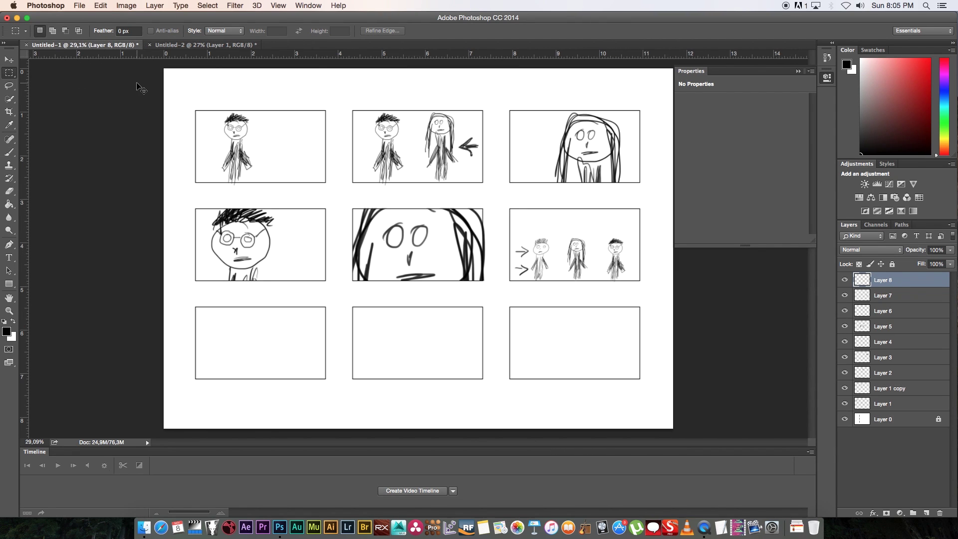
{"action": "key", "text": "super+v"}
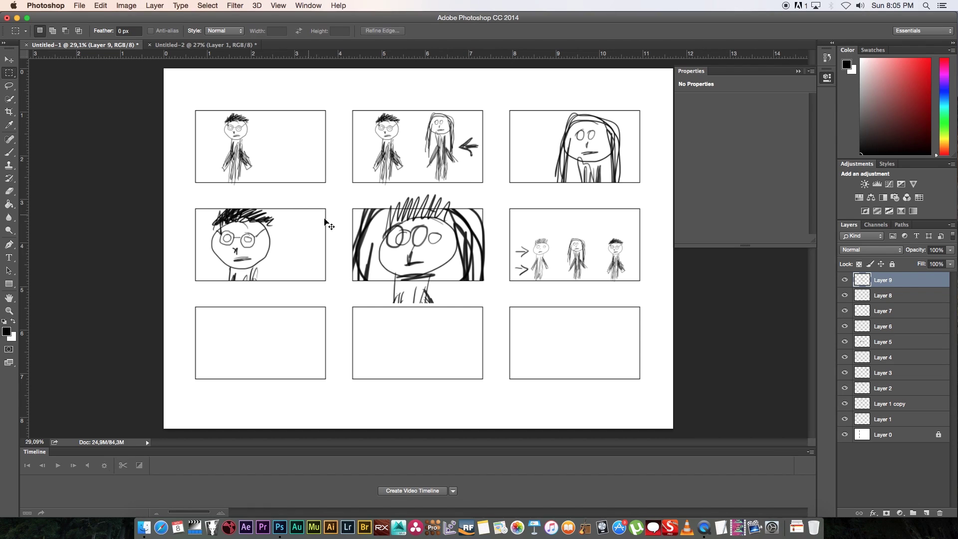
Scale the spiky-haired head to about 170% and position its face over the bottom row's first frame
{"action": "key", "text": "super+t"}
{"action": "left_click_drag", "start_coordinate": [378, 194], "coordinate": [226, 314]}
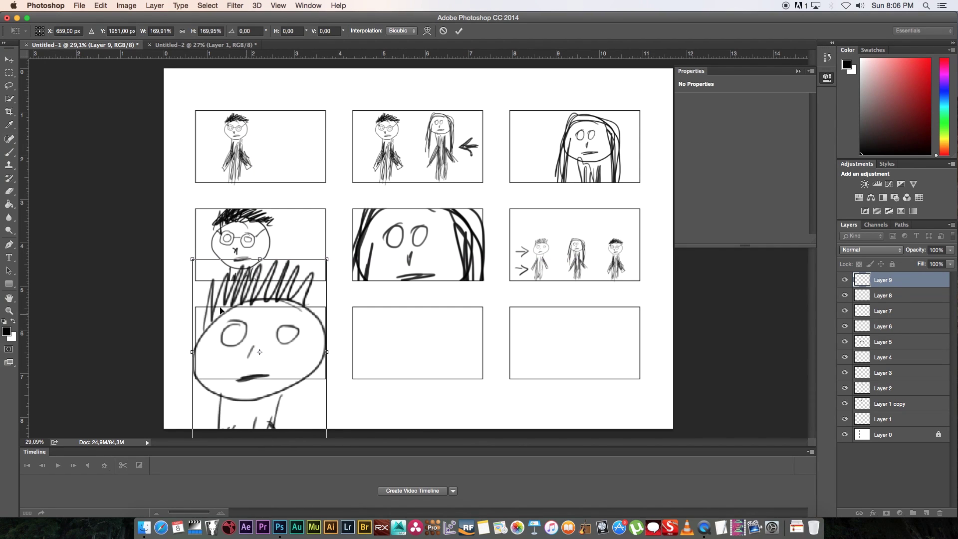
{"action": "key", "text": "Return"}
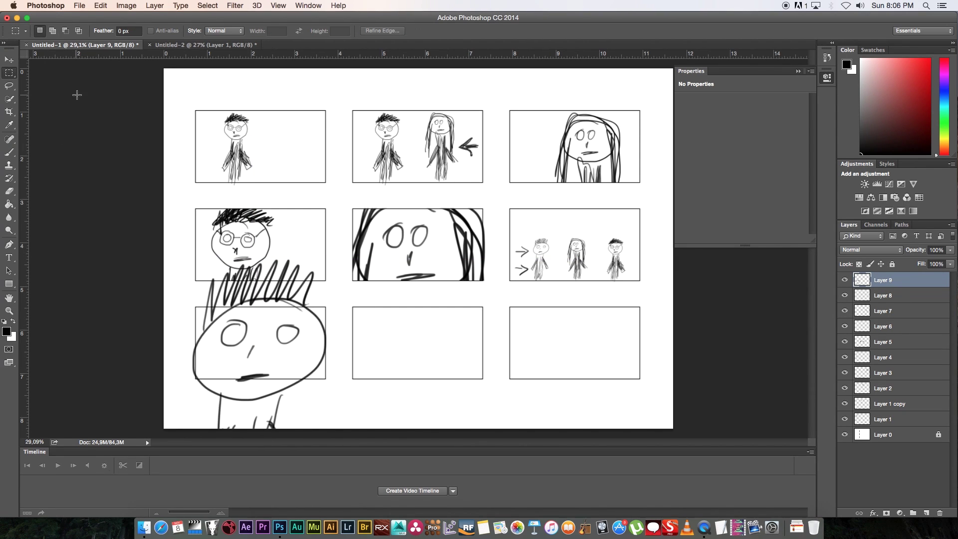
Delete the parts of the spiky-haired close-up that extend above, below and left of its frame
{"action": "left_click_drag", "start_coordinate": [172, 228], "coordinate": [364, 306]}
{"action": "key", "text": "Delete"}
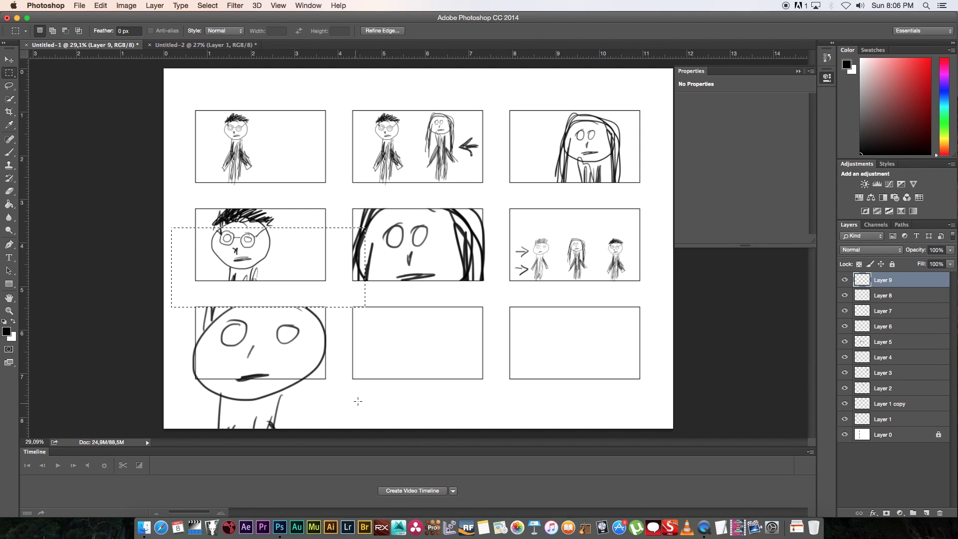
{"action": "mouse_move", "coordinate": [358, 379]}
{"action": "left_mouse_down"}
{"action": "mouse_move", "coordinate": [320, 381]}
{"action": "mouse_move", "coordinate": [171, 428]}
{"action": "left_mouse_up"}
{"action": "key", "text": "Delete"}
{"action": "left_click_drag", "start_coordinate": [172, 320], "coordinate": [198, 400]}
{"action": "key", "text": "Delete"}
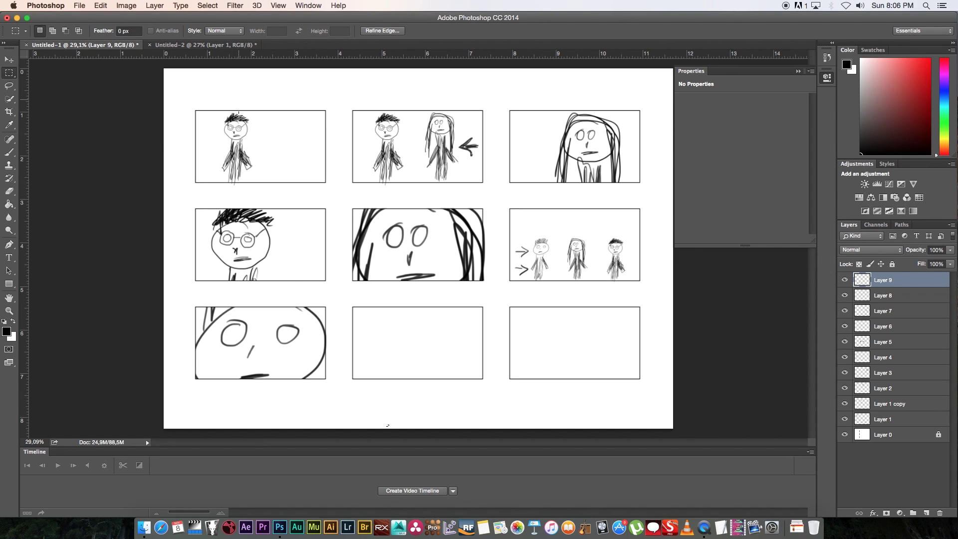
Copy the long-haired character's body below the head from Untitled-2 and paste it into the grid document
{"action": "left_click", "coordinate": [201, 43]}
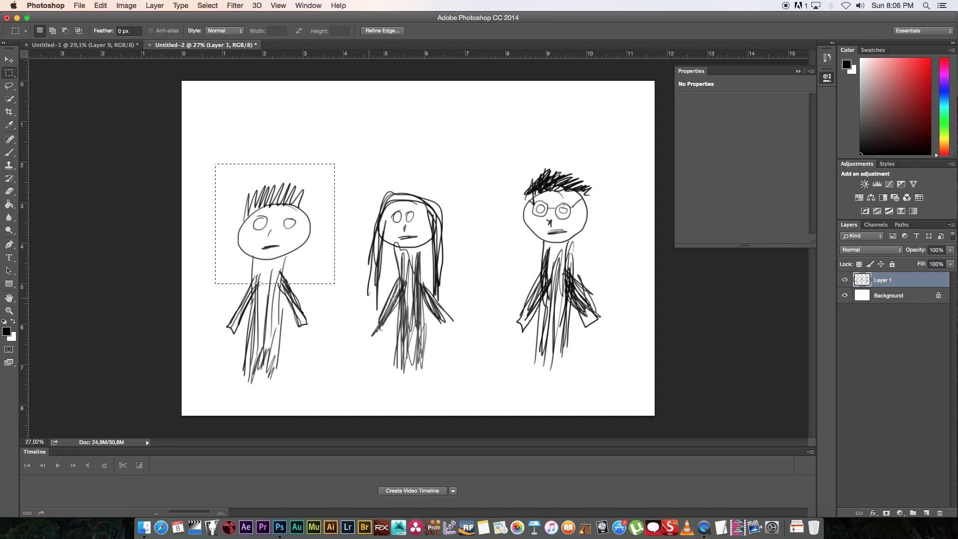
{"action": "left_click_drag", "start_coordinate": [349, 255], "coordinate": [460, 377]}
{"action": "key", "text": "super+c"}
{"action": "key", "text": "ctrl+Tab"}
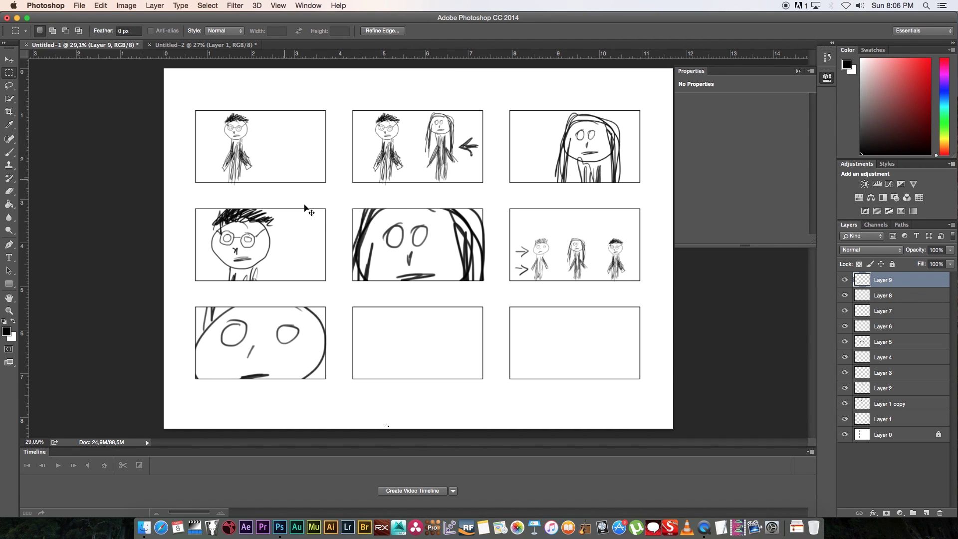
{"action": "key", "text": "super+v"}
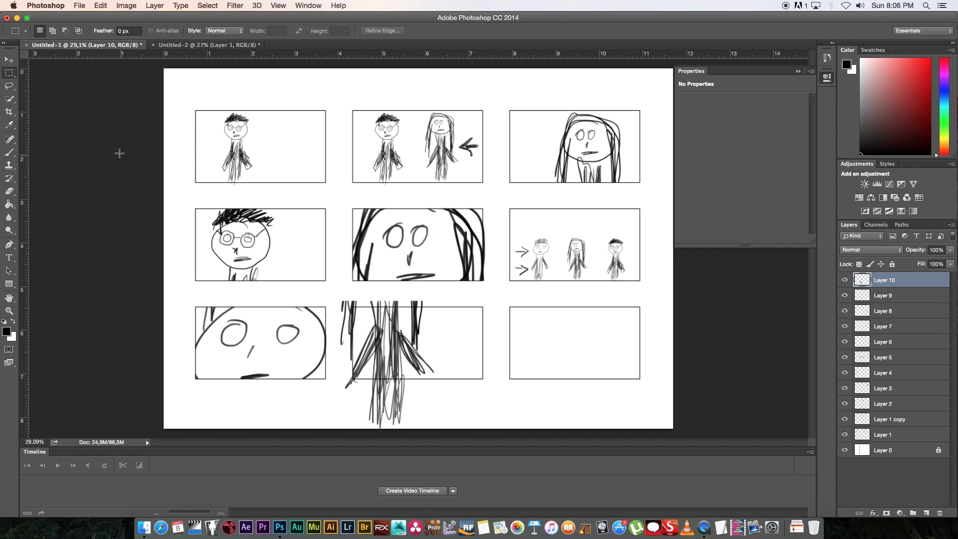
Scale the long-haired character's body to about 156% and move it over the bottom row's middle frame
{"action": "key", "text": "super+t"}
{"action": "left_click_drag", "start_coordinate": [340, 301], "coordinate": [287, 229]}
{"action": "left_click_drag", "start_coordinate": [347, 327], "coordinate": [437, 332]}
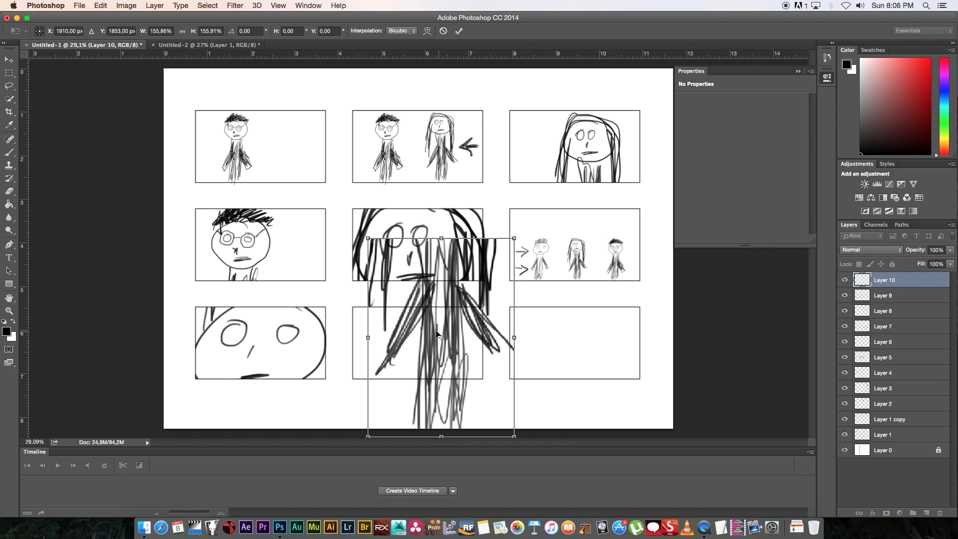
Delete the parts of the enlarged body outside the bottom row's middle frame and clear the selection
{"action": "left_click", "coordinate": [9, 73]}
{"action": "left_click_drag", "start_coordinate": [299, 172], "coordinate": [545, 307]}
{"action": "left_click", "coordinate": [553, 387]}
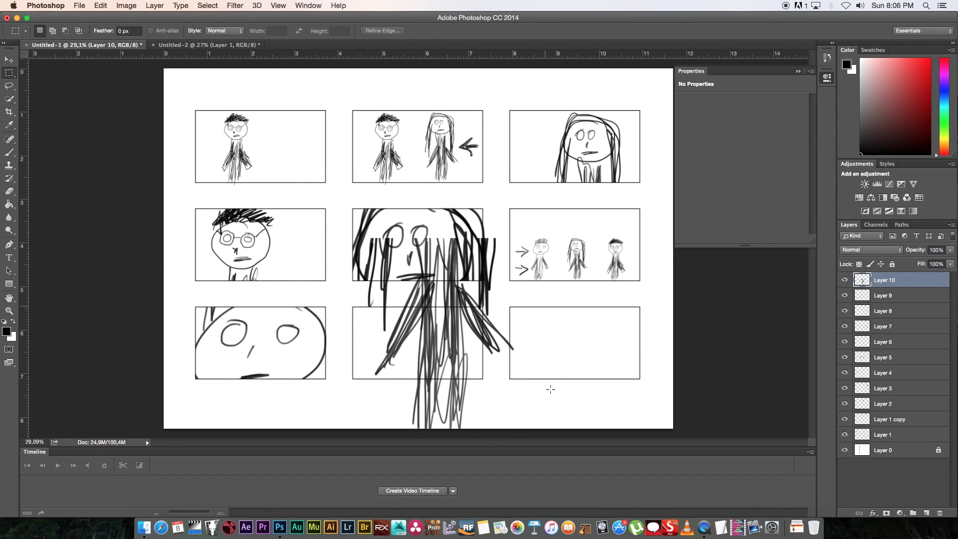
{"action": "left_click_drag", "start_coordinate": [573, 419], "coordinate": [487, 276]}
{"action": "left_click", "coordinate": [533, 394]}
{"action": "mouse_move", "coordinate": [530, 379]}
{"action": "left_mouse_down"}
{"action": "mouse_move", "coordinate": [389, 398]}
{"action": "mouse_move", "coordinate": [394, 431]}
{"action": "left_mouse_up"}
{"action": "key", "text": "BackSpace"}
{"action": "left_click", "coordinate": [557, 388]}
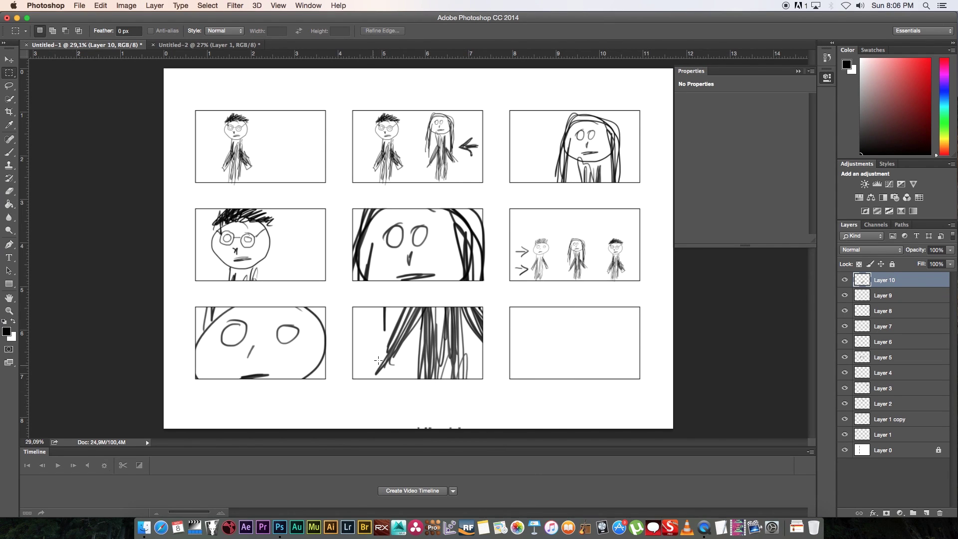
Copy the head and shoulders of the glasses-wearing character from Untitled-2 and paste it into the grid document
{"action": "left_click", "coordinate": [227, 45]}
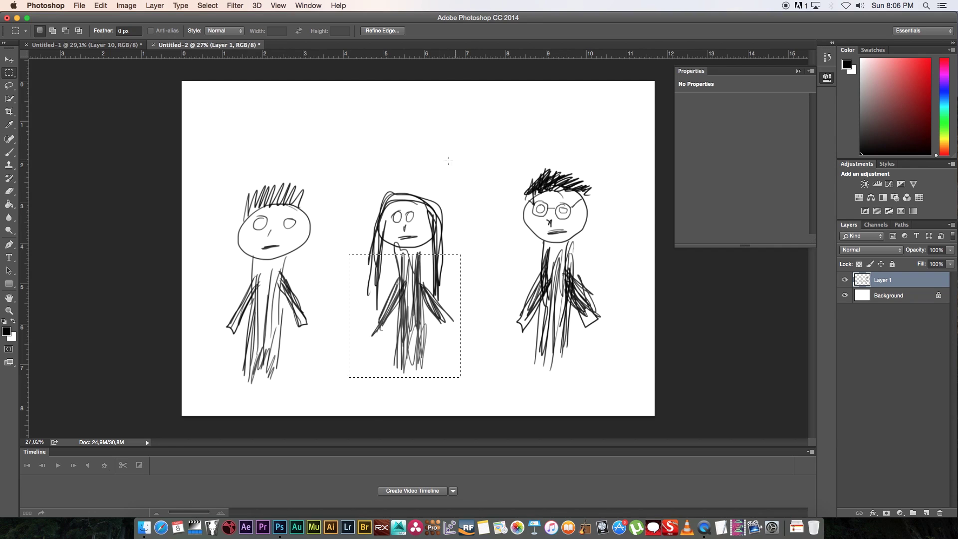
{"action": "left_click", "coordinate": [517, 222]}
{"action": "left_click_drag", "start_coordinate": [493, 158], "coordinate": [610, 278]}
{"action": "left_click", "coordinate": [109, 45]}
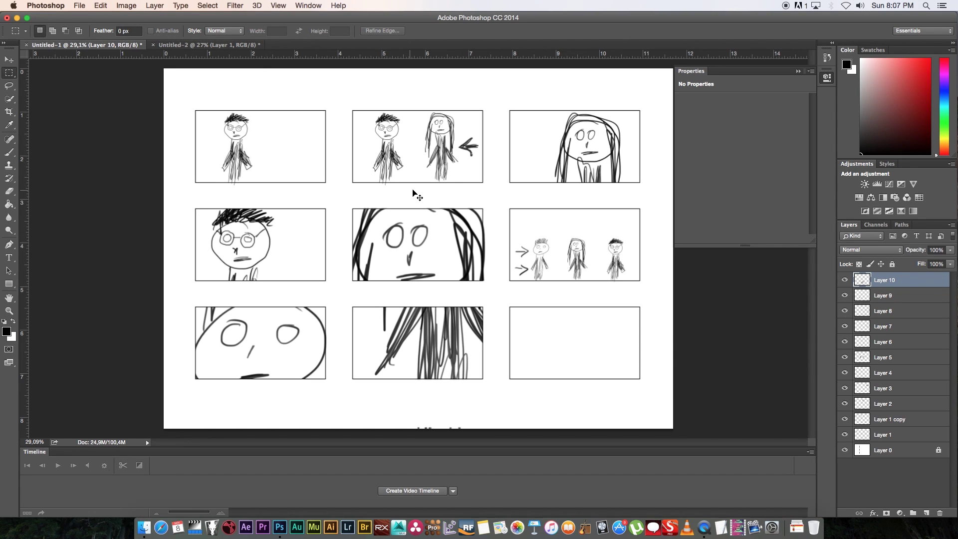
{"action": "key", "text": "super+v"}
Scale the pasted head and shoulders of the glasses-wearing character to about 261% and move them over the bottom row's right frame
{"action": "key", "text": "super+t"}
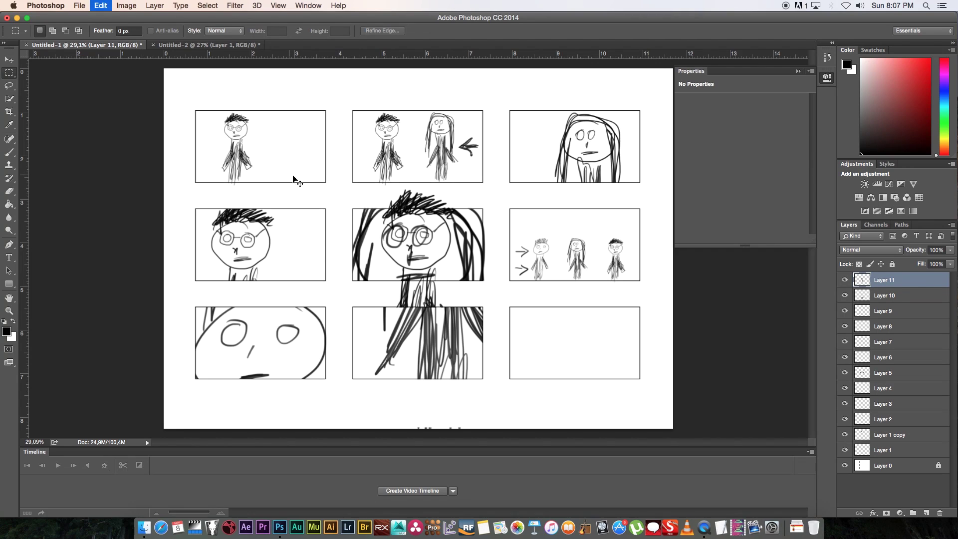
{"action": "left_click_drag", "start_coordinate": [378, 189], "coordinate": [262, 10]}
{"action": "left_click_drag", "start_coordinate": [319, 132], "coordinate": [557, 353]}
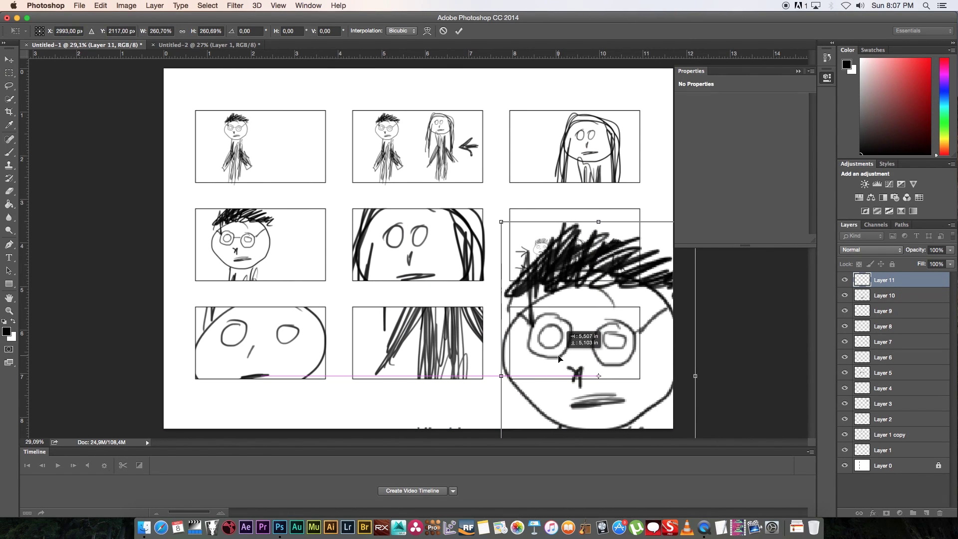
Delete the parts of the enlarged glasses-wearing face outside the bottom row's right frame
{"action": "left_click", "coordinate": [8, 73]}
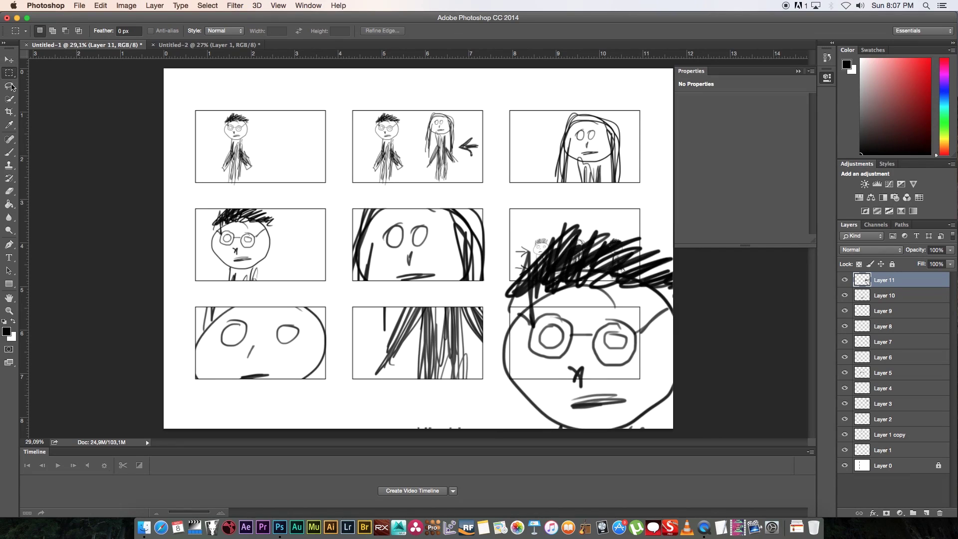
{"action": "left_click_drag", "start_coordinate": [432, 197], "coordinate": [674, 307]}
{"action": "key", "text": "Delete"}
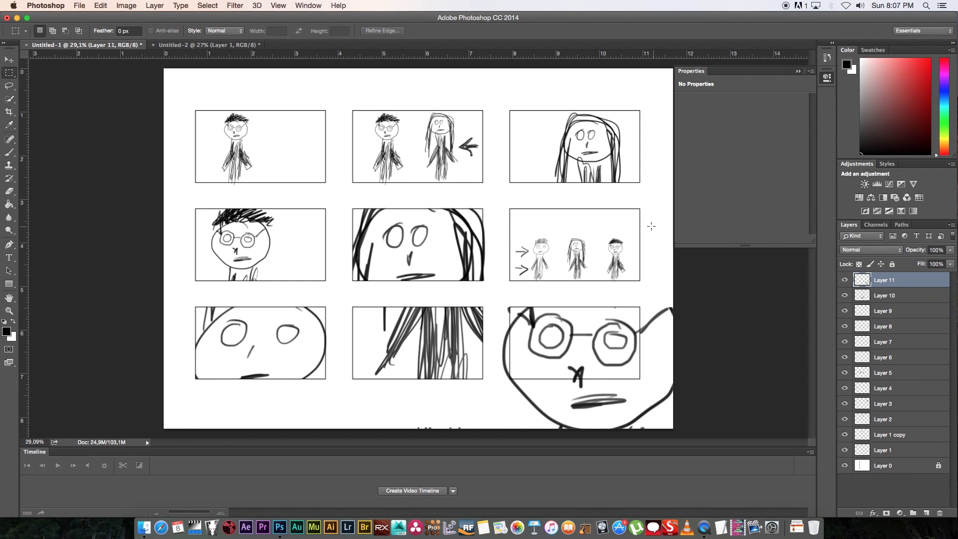
{"action": "left_click_drag", "start_coordinate": [676, 380], "coordinate": [497, 431]}
{"action": "key", "text": "Delete"}
{"action": "left_click_drag", "start_coordinate": [495, 300], "coordinate": [697, 406]}
{"action": "key", "text": "Delete"}
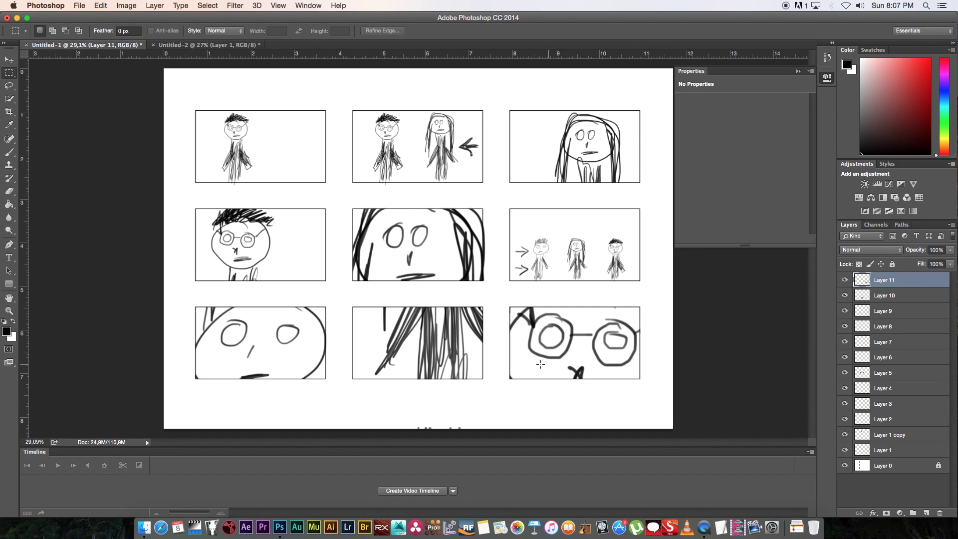
{"action": "left_click", "coordinate": [207, 45]}
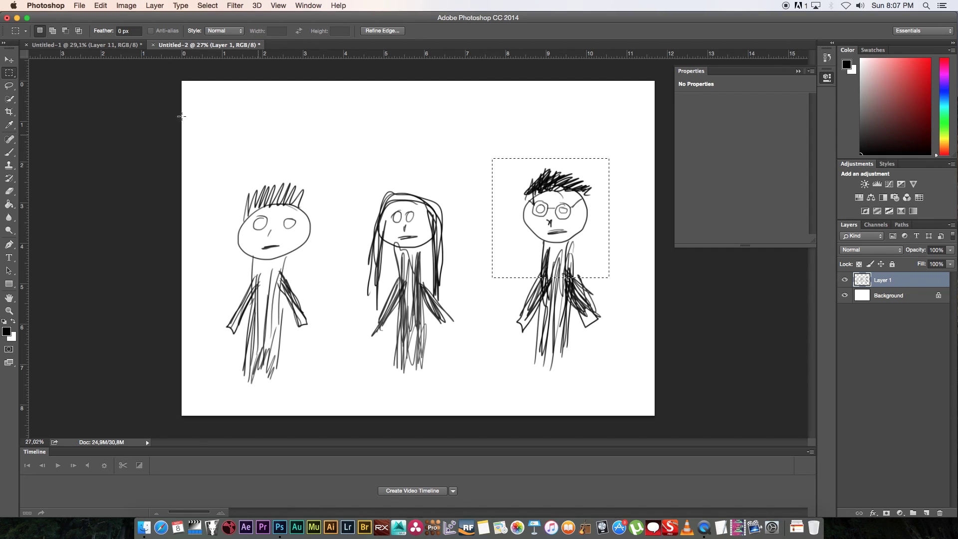
{"action": "key", "text": "ctrl+Tab"}
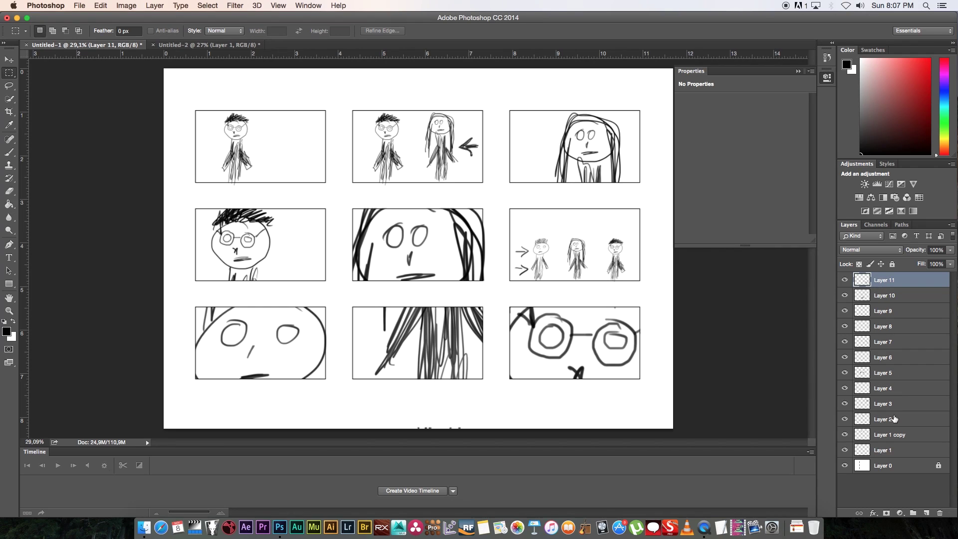
Merge all drawing layers from Layer 1 up to Layer 11 into one layer, leaving Layer 0 separate
{"action": "left_click", "coordinate": [891, 281], "text": "super"}
{"action": "left_click", "coordinate": [890, 281]}
{"action": "left_click", "coordinate": [892, 451], "text": "shift"}
{"action": "right_click", "coordinate": [885, 421]}
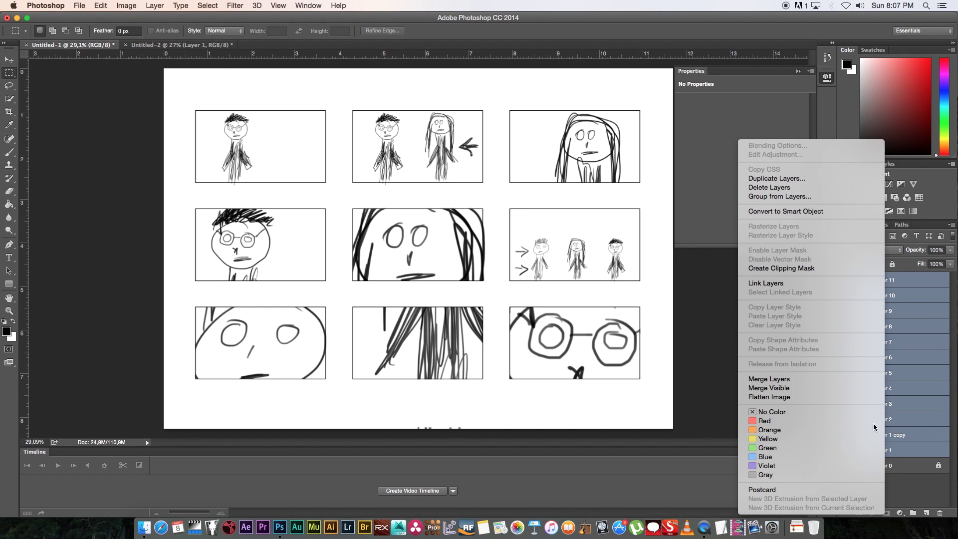
{"action": "left_click", "coordinate": [768, 382]}
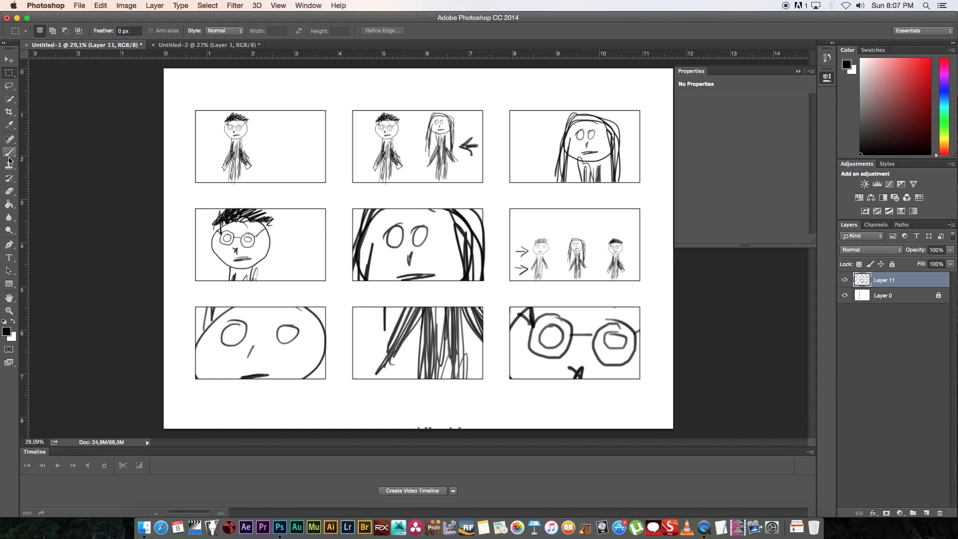
Erase the mouth of the face in the bottom row's left frame and draw a smile with the Brush
{"action": "left_click", "coordinate": [9, 190]}
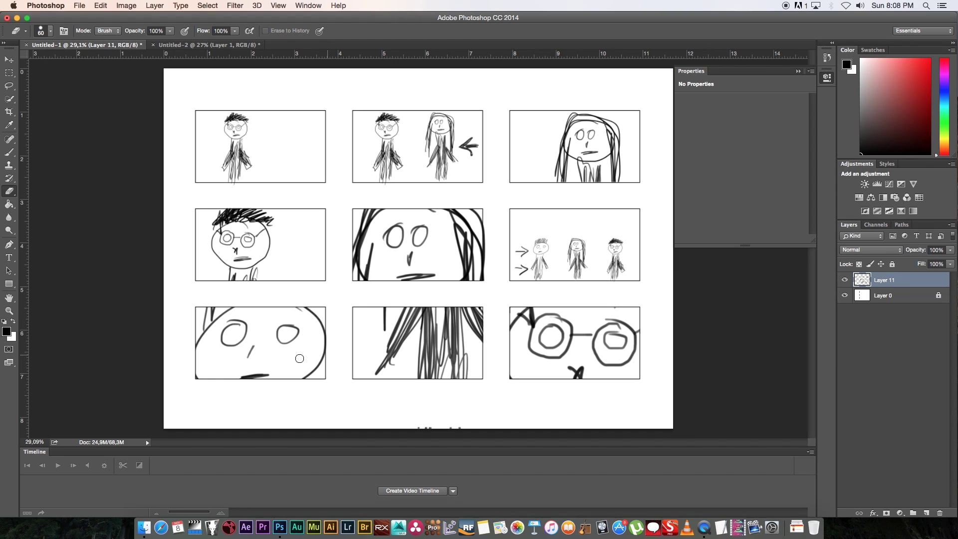
{"action": "left_click_drag", "start_coordinate": [235, 379], "coordinate": [259, 377]}
{"action": "left_click", "coordinate": [10, 153]}
{"action": "mouse_move", "coordinate": [227, 366]}
{"action": "left_mouse_down"}
{"action": "mouse_move", "coordinate": [271, 371]}
{"action": "mouse_move", "coordinate": [232, 370]}
{"action": "mouse_move", "coordinate": [252, 380]}
{"action": "mouse_move", "coordinate": [280, 369]}
{"action": "mouse_move", "coordinate": [232, 372]}
{"action": "mouse_move", "coordinate": [246, 378]}
{"action": "mouse_move", "coordinate": [277, 371]}
{"action": "mouse_move", "coordinate": [229, 370]}
{"action": "left_mouse_up"}
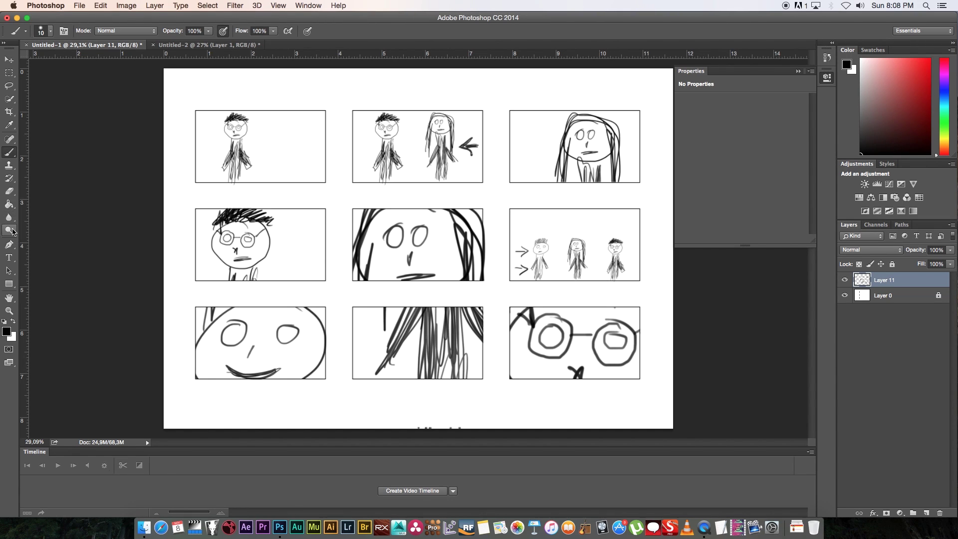
Erase the glasses-wearing character's mouth in the middle row's left frame and draw a frown in its place
{"action": "left_click", "coordinate": [9, 192]}
{"action": "left_click_drag", "start_coordinate": [238, 260], "coordinate": [248, 260]}
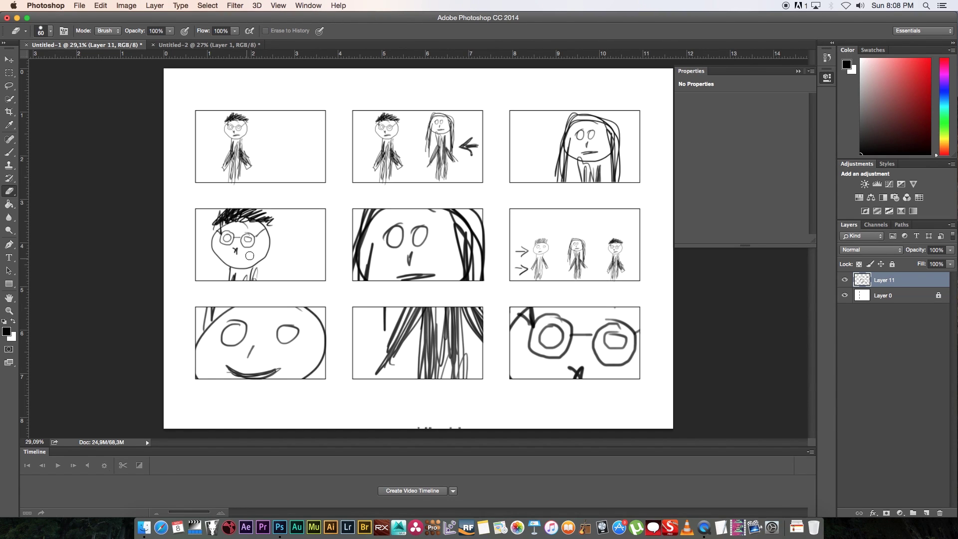
{"action": "left_click", "coordinate": [10, 153]}
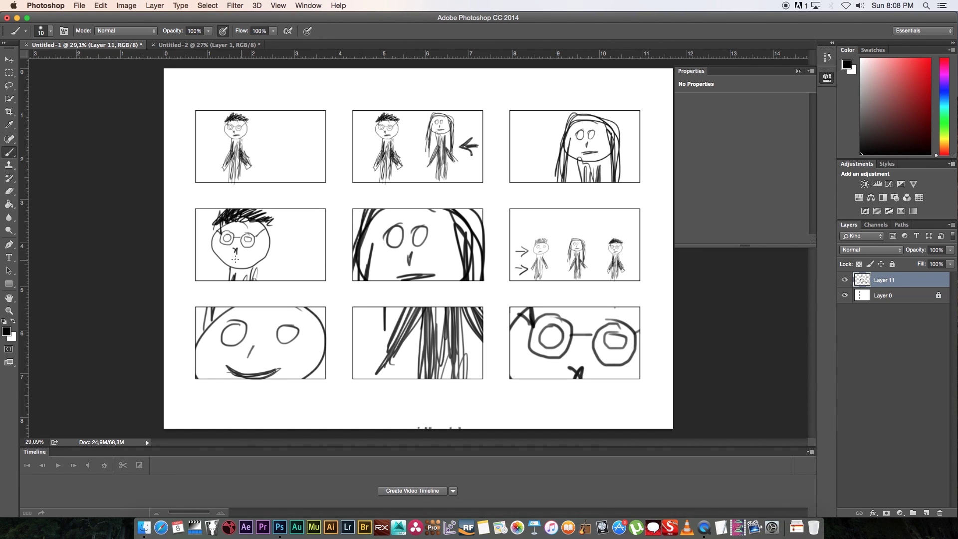
{"action": "key", "text": "v"}
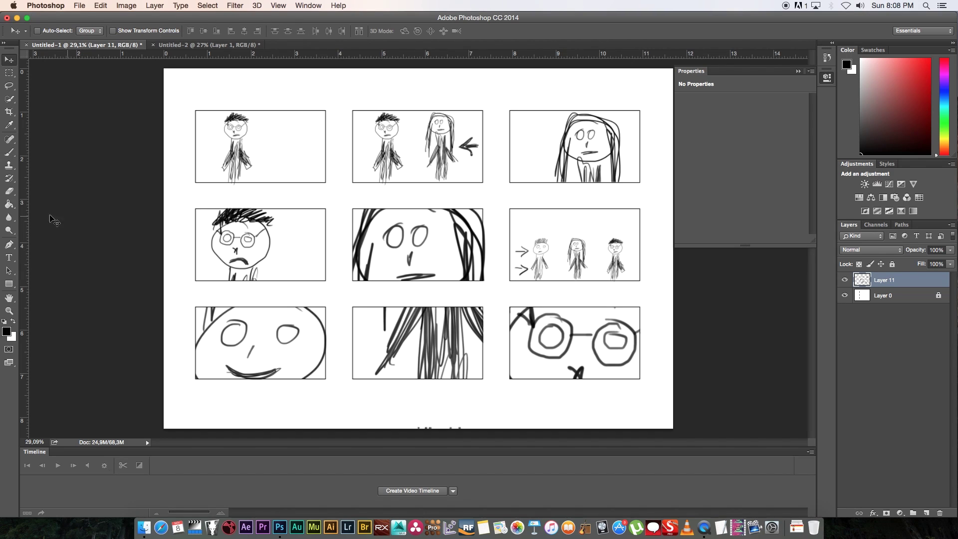
Add the text "page1" above the first frame and move it closer to the page's upper-left corner
{"action": "left_click", "coordinate": [9, 258]}
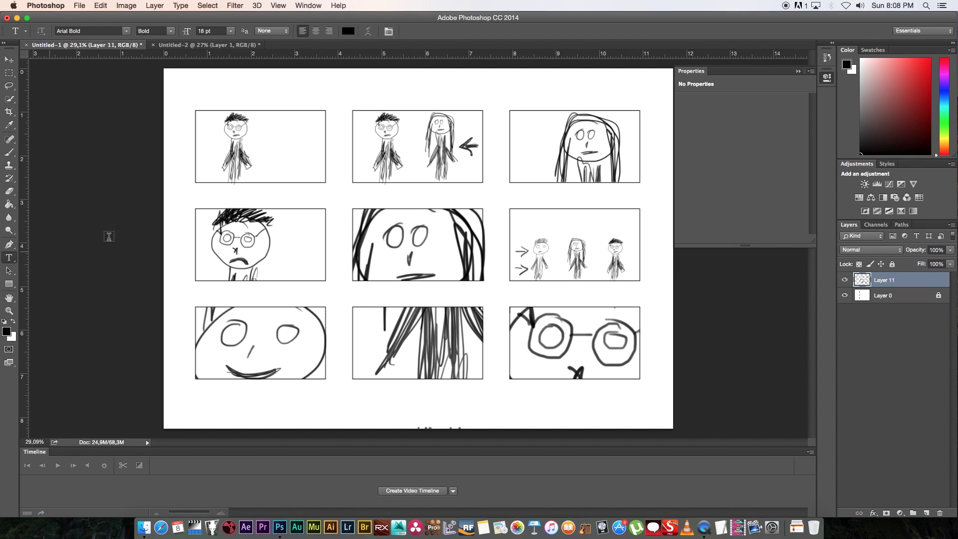
{"action": "left_click", "coordinate": [181, 84]}
{"action": "type", "text": "page1"}
{"action": "left_click", "coordinate": [9, 59]}
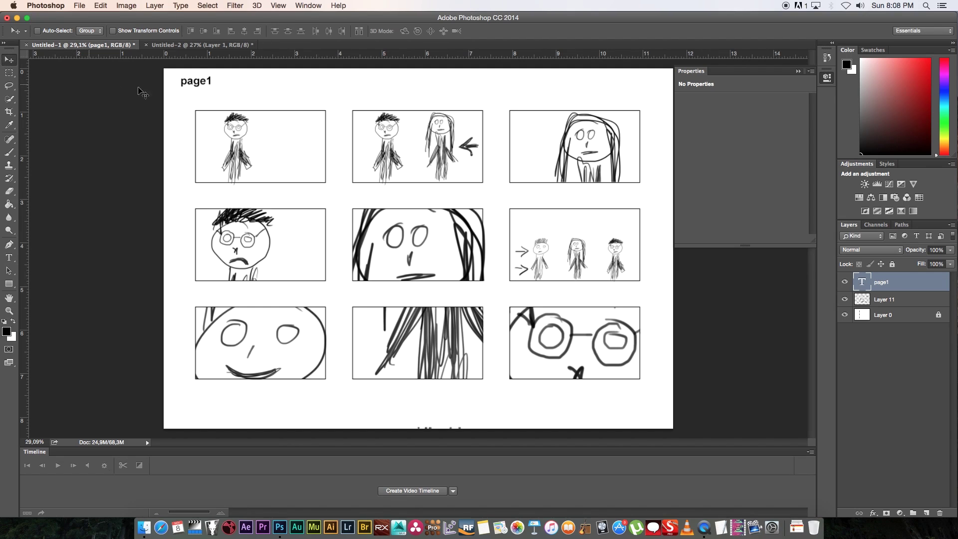
{"action": "mouse_move", "coordinate": [193, 91]}
{"action": "left_mouse_down"}
{"action": "mouse_move", "coordinate": [179, 88]}
{"action": "mouse_move", "coordinate": [185, 81]}
{"action": "left_mouse_up"}
Write the caption "wide shot of guy walking in" below the top row's left frame and set its size to 12 pt
{"action": "left_click", "coordinate": [9, 257]}
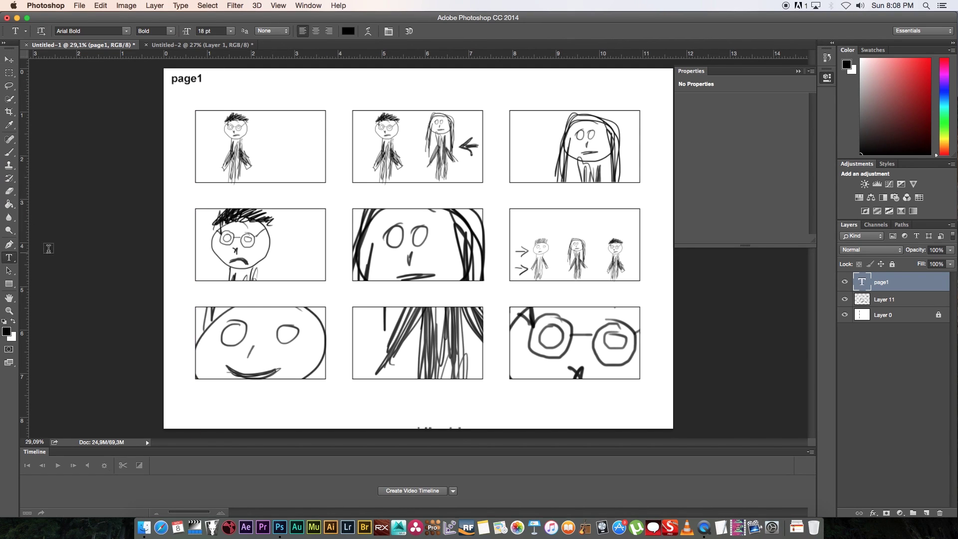
{"action": "left_click", "coordinate": [202, 194]}
{"action": "type", "text": "wide shot of guy walking in"}
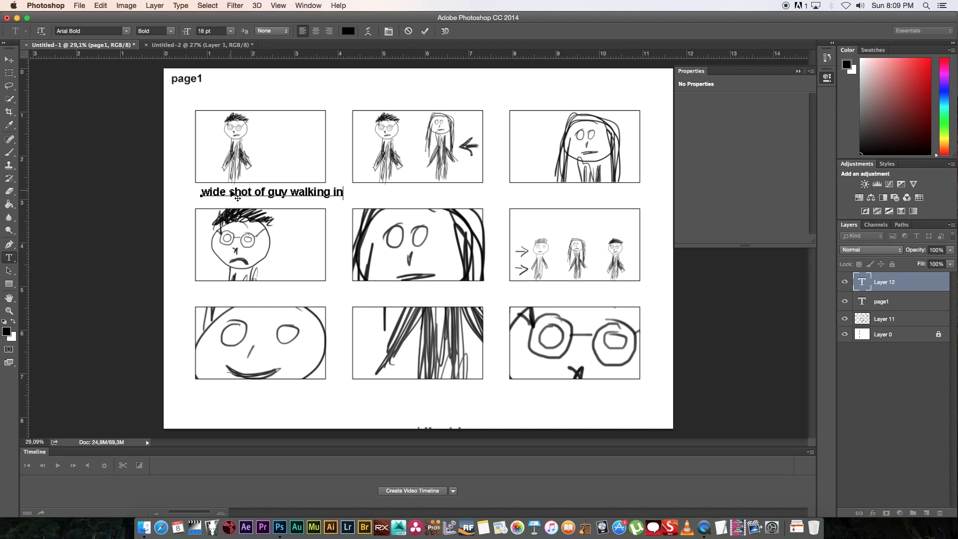
{"action": "key", "text": "super+a"}
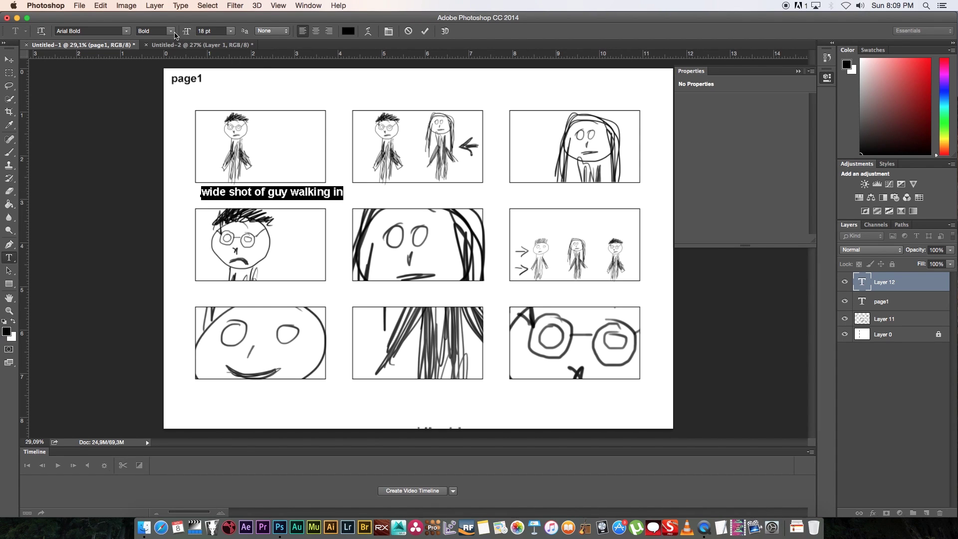
{"action": "left_click", "coordinate": [232, 31]}
{"action": "left_click", "coordinate": [214, 90]}
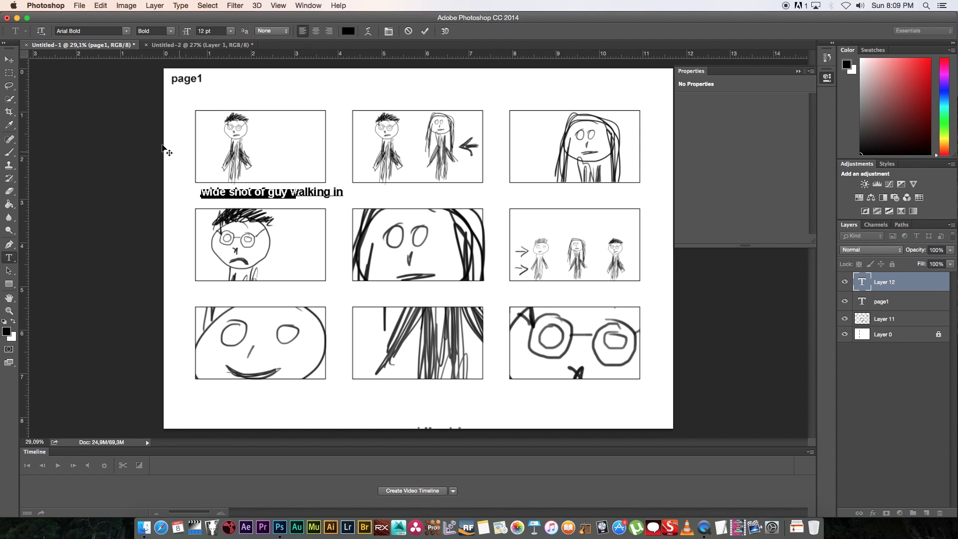
Duplicate the caption below the top row's middle frame and change the copy's text to "girl walks into shot..."
{"action": "left_click", "coordinate": [9, 59]}
{"action": "left_click_drag", "start_coordinate": [230, 196], "coordinate": [386, 193]}
{"action": "left_click", "coordinate": [9, 257]}
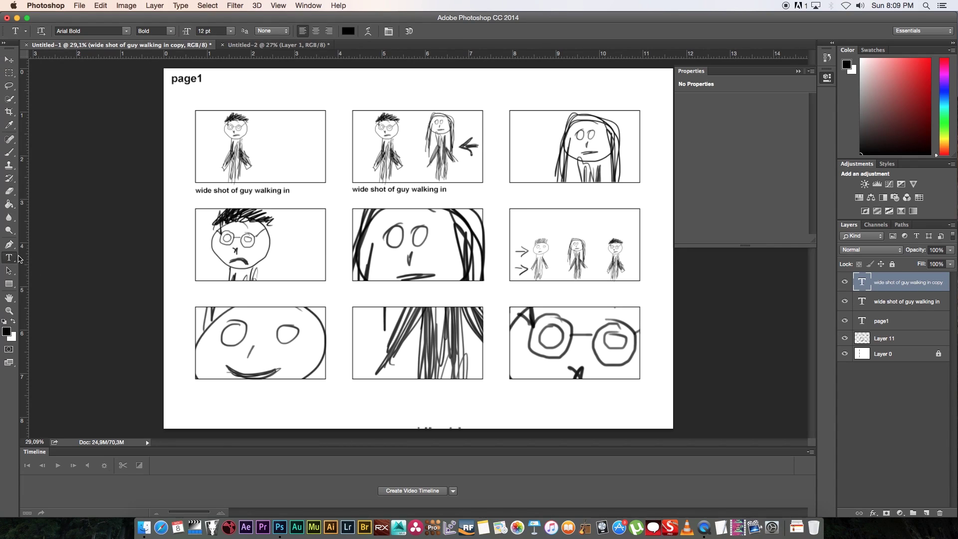
{"action": "double_click", "coordinate": [386, 190]}
{"action": "key", "text": "super+a"}
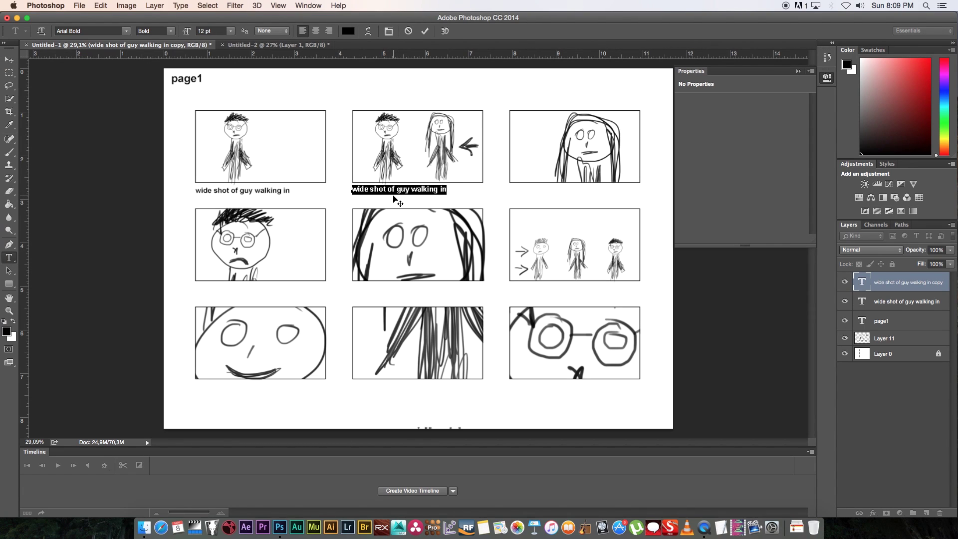
{"action": "type", "text": "gilr"}
{"action": "key", "text": "BackSpace"}
{"action": "key", "text": "BackSpace"}
{"action": "key", "text": "BackSpace"}
{"action": "type", "text": "rl wa"}
{"action": "key", "text": "BackSpace"}
{"action": "type", "text": "walks into shot..."}
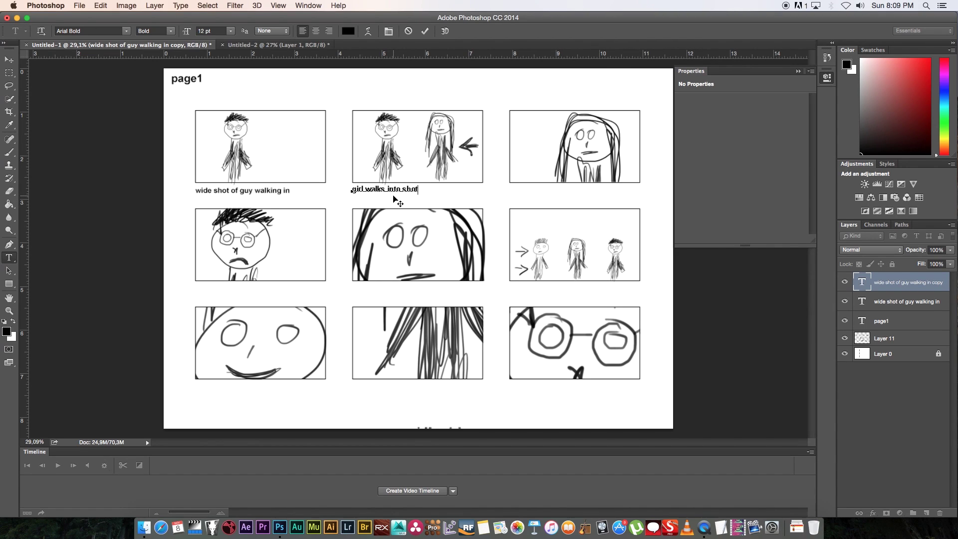
{"action": "left_click", "coordinate": [9, 72]}
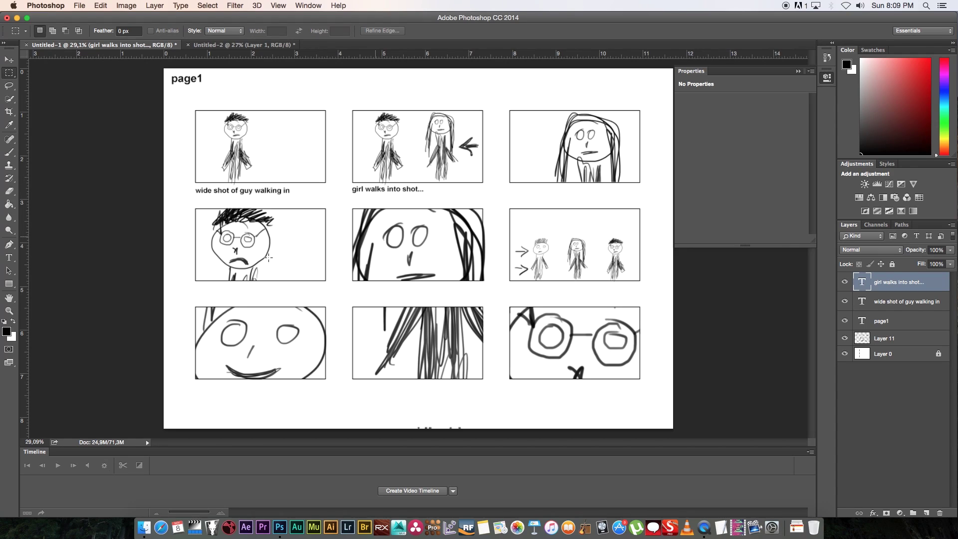
Merge the text layers and the drawing layer into one layer above Layer 0
{"action": "key", "text": "super+shift+e"}
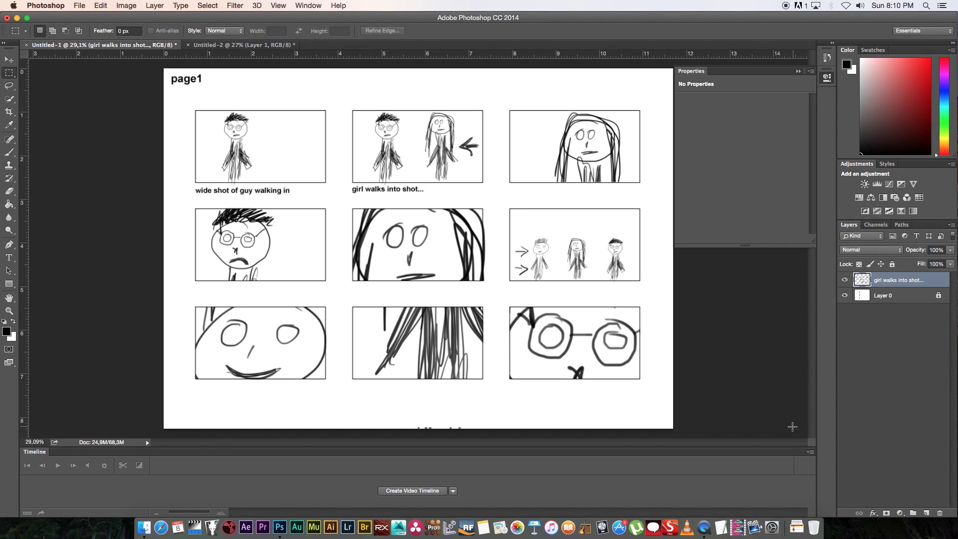